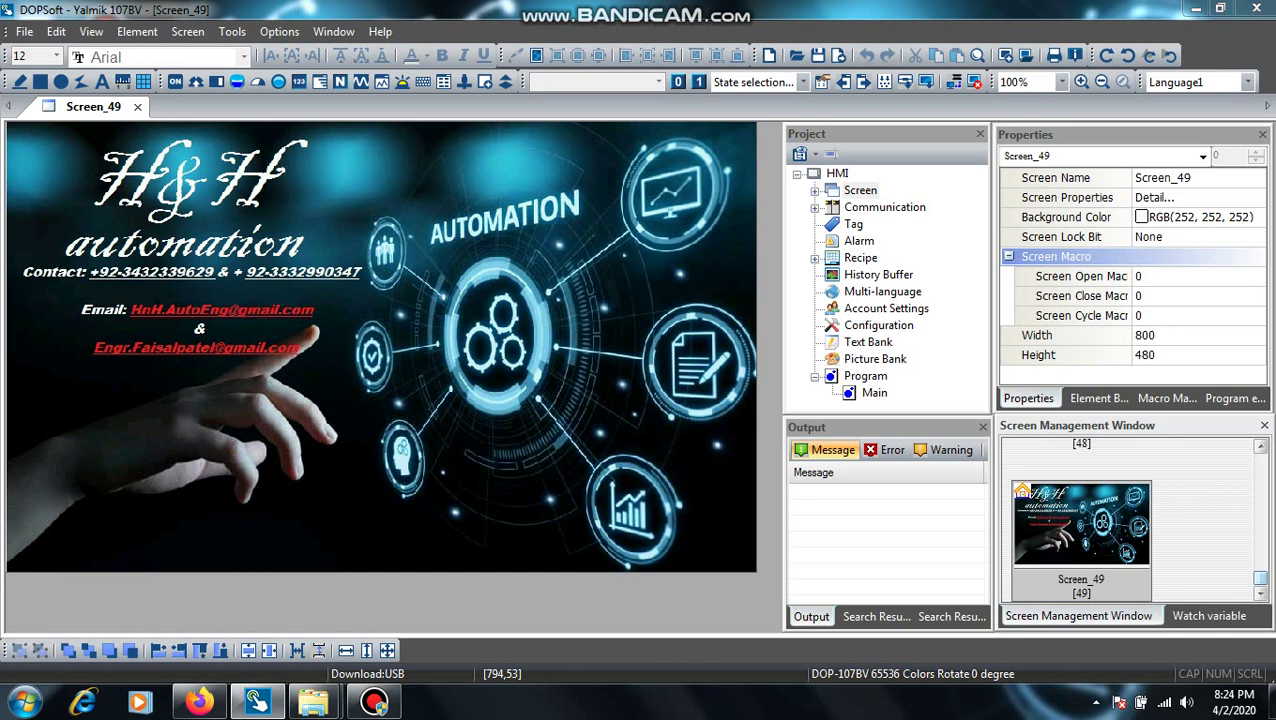
# Step: Find screen 1 among the screen thumbnails and open the Work Sheet screen
pyautogui.scroll(8, 1136, 518)
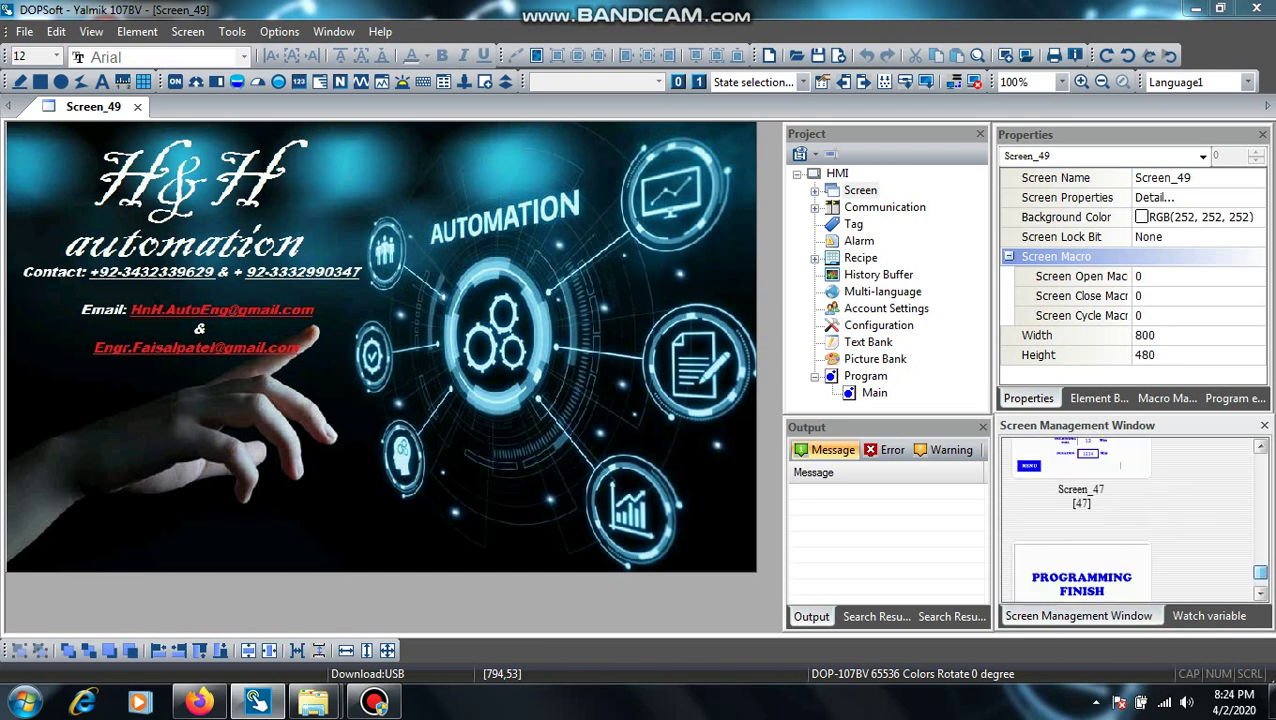
pyautogui.scroll(10, 1136, 518)
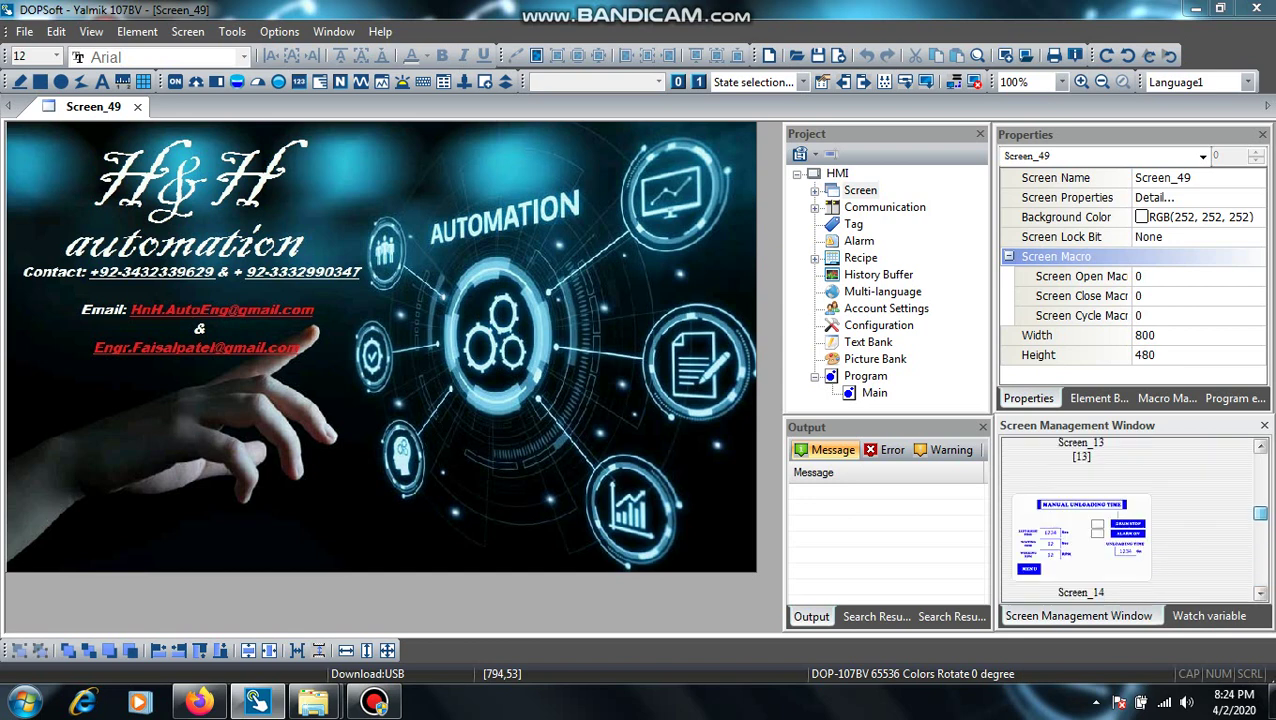
pyautogui.scroll(1, 1136, 518)
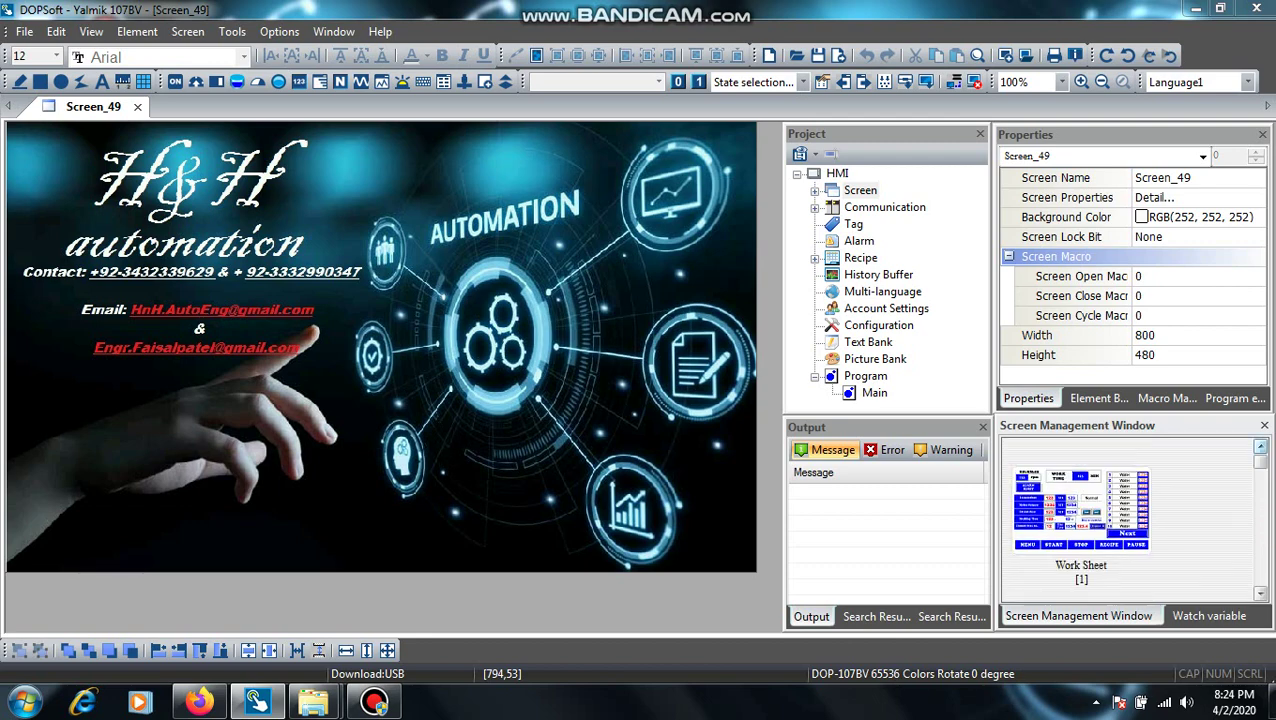
pyautogui.doubleClick(1080, 510)
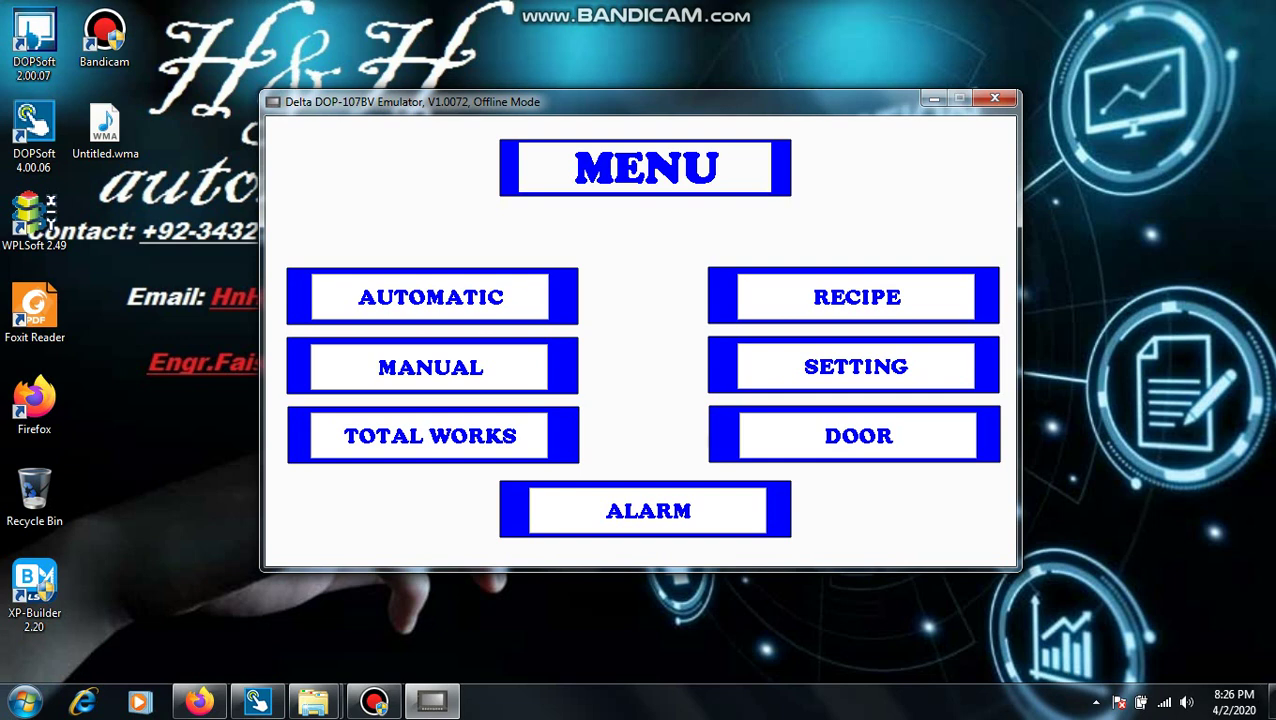
# Step: In the emulator, open the Automatic screen and page through process steps 1 to 40 and back to the first page
pyautogui.click(431, 297)
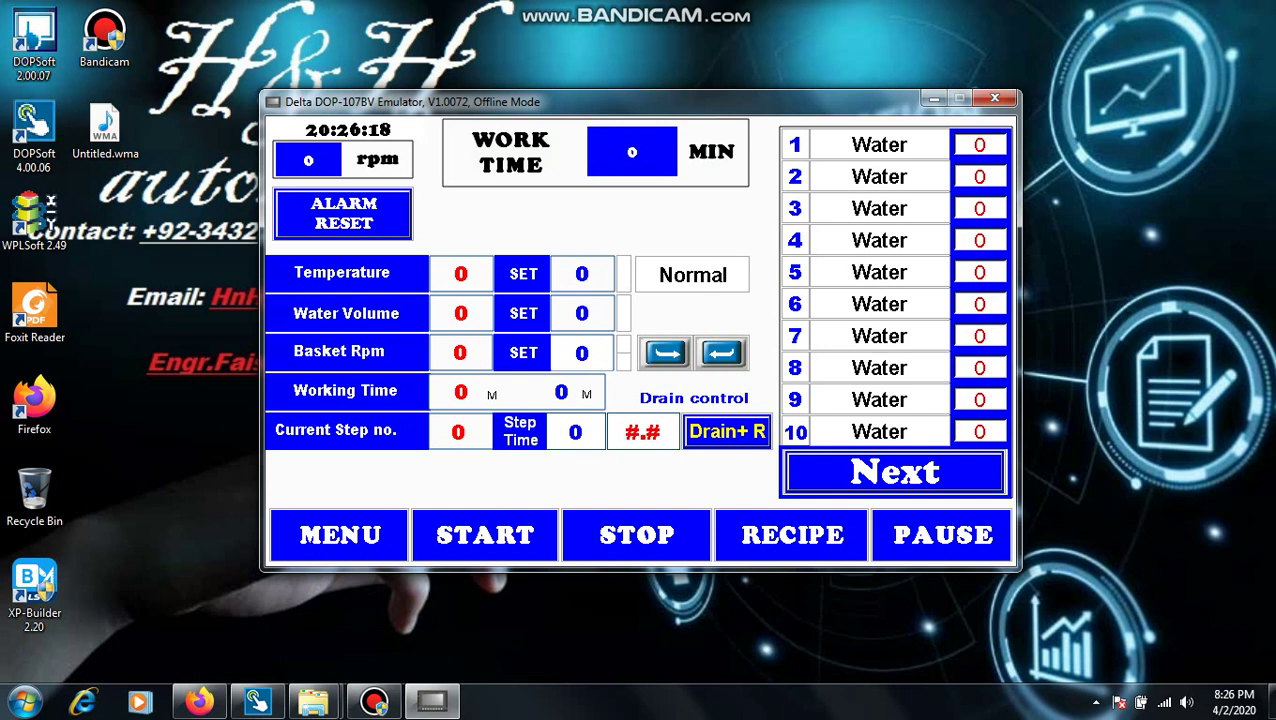
pyautogui.click(895, 472)
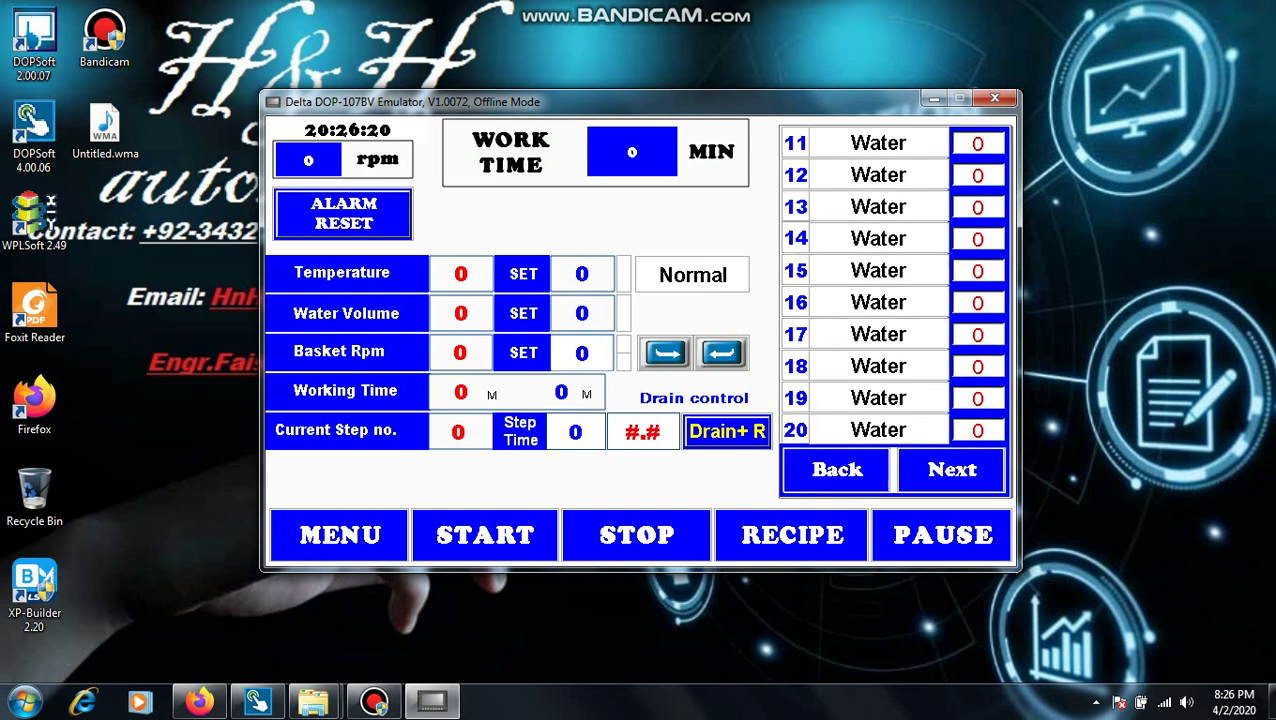
pyautogui.click(952, 471)
pyautogui.click(952, 471)
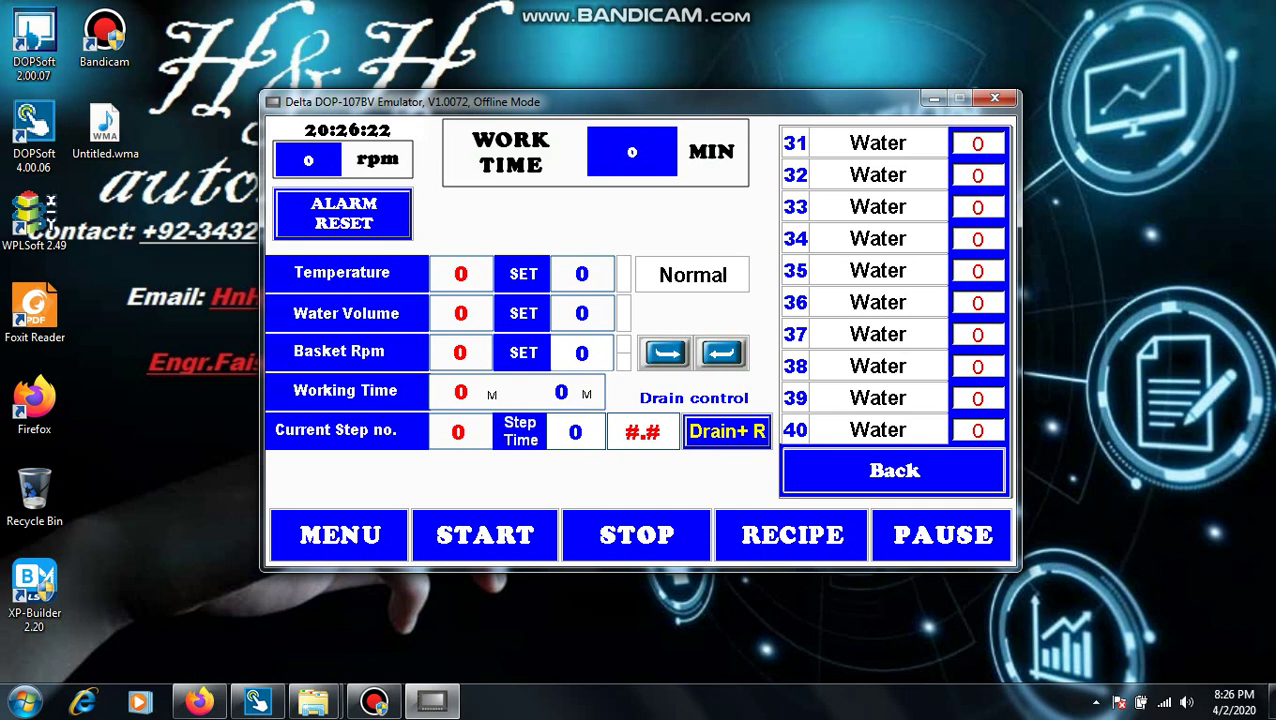
pyautogui.click(895, 471)
pyautogui.click(837, 470)
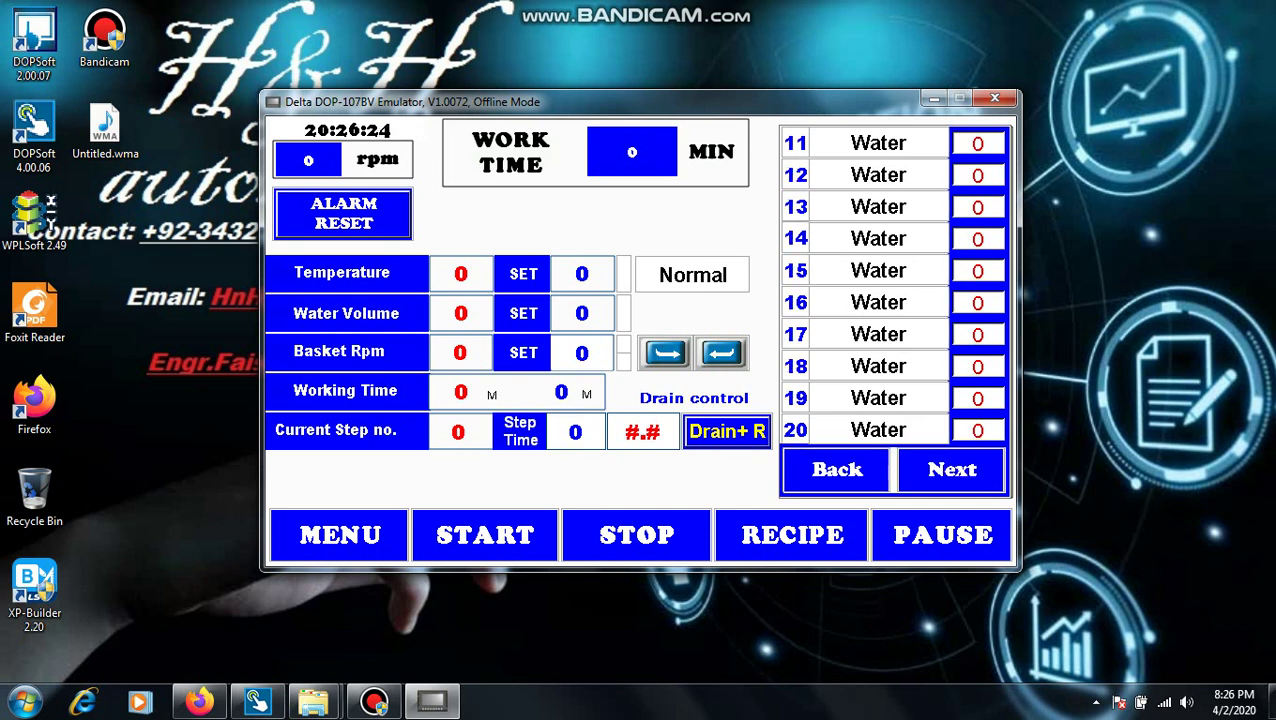
pyautogui.click(837, 470)
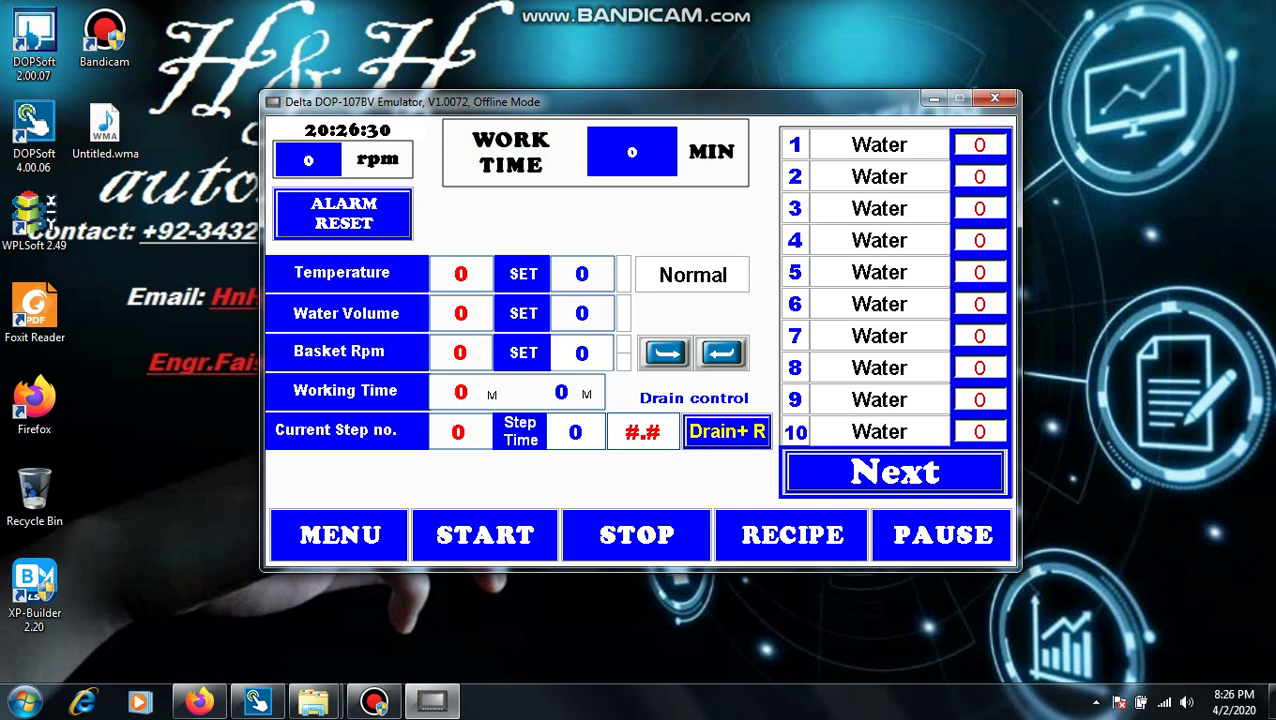
# Step: Open the Recipe Store and set recipe step 1 to Heat and step 2 to Work
pyautogui.click(792, 535)
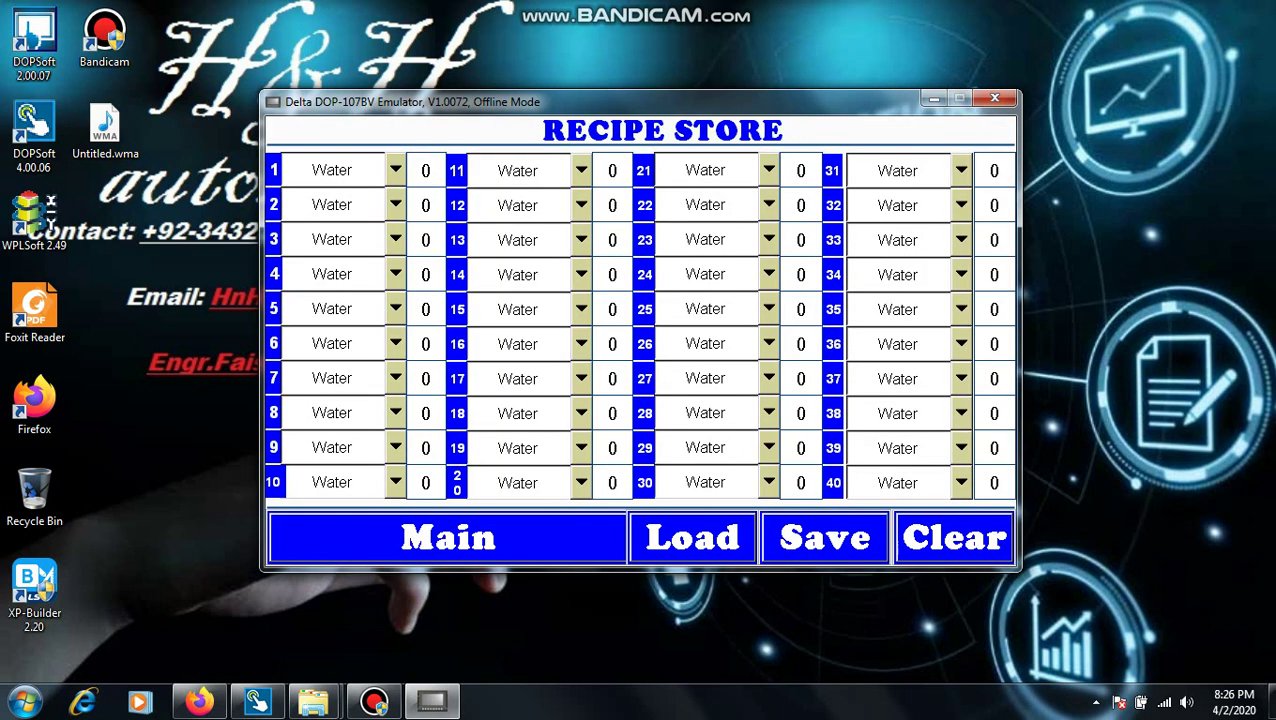
pyautogui.click(395, 170)
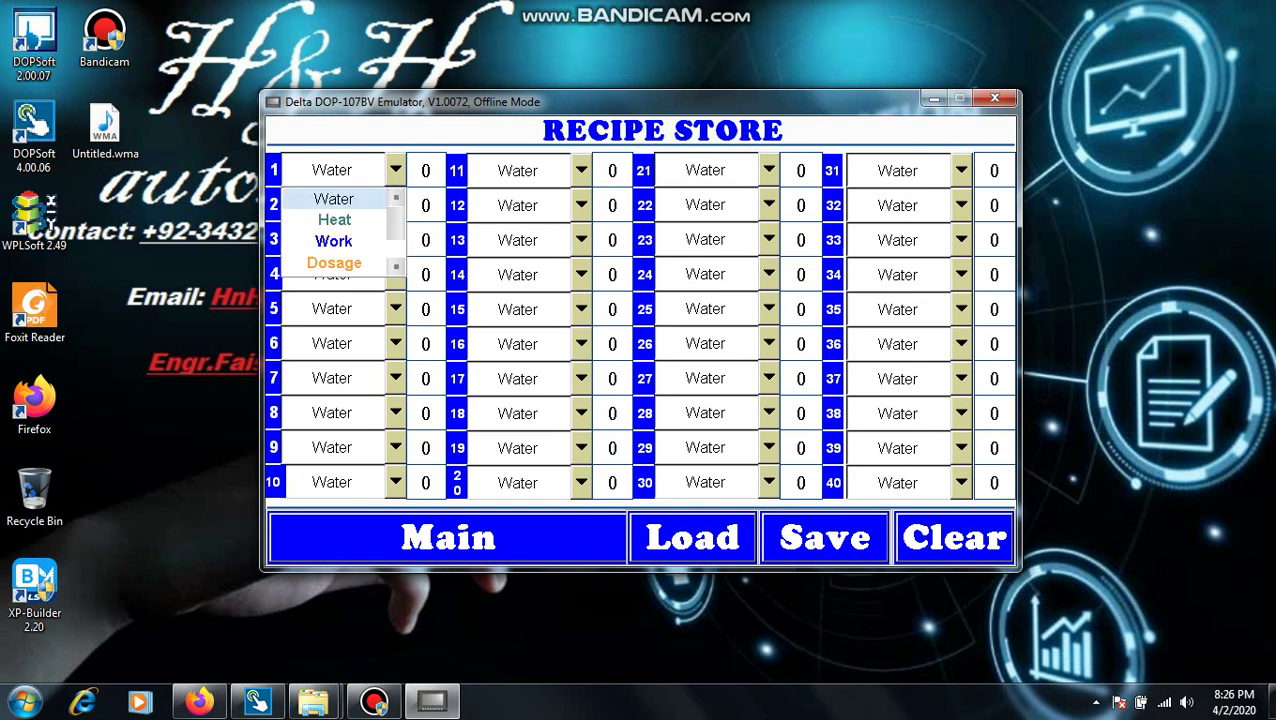
pyautogui.click(334, 219)
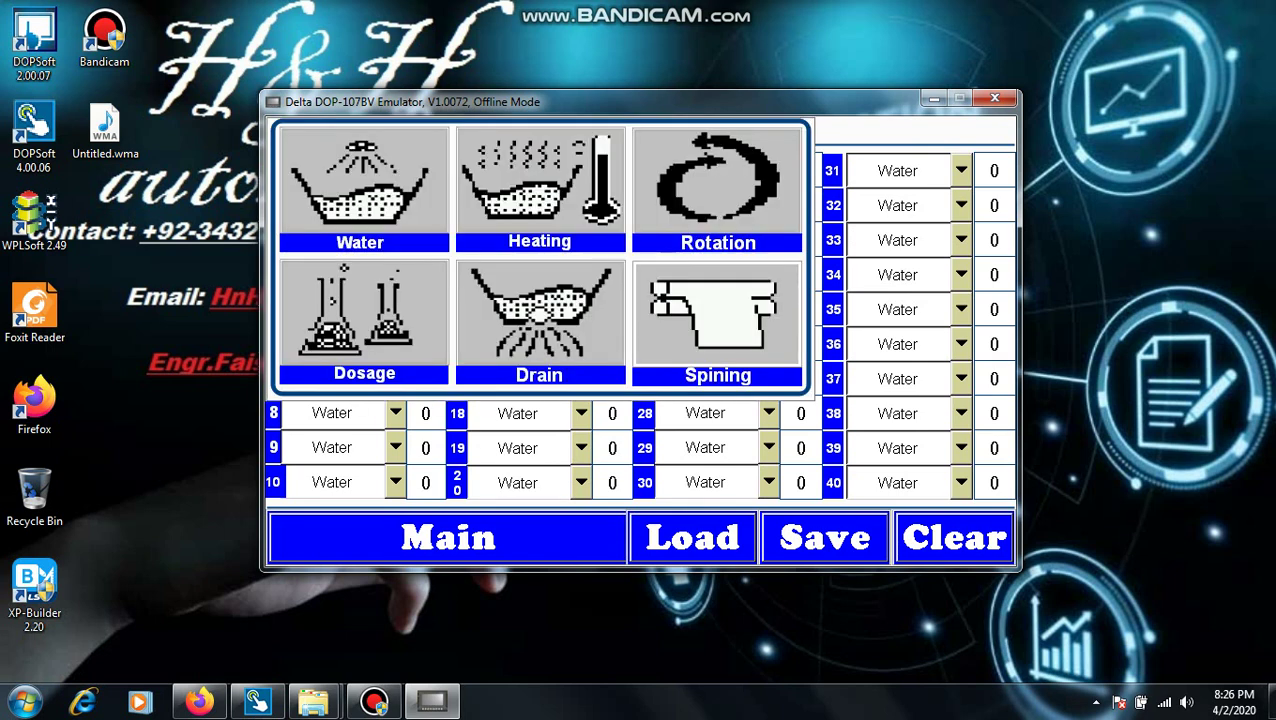
pyautogui.click(395, 204)
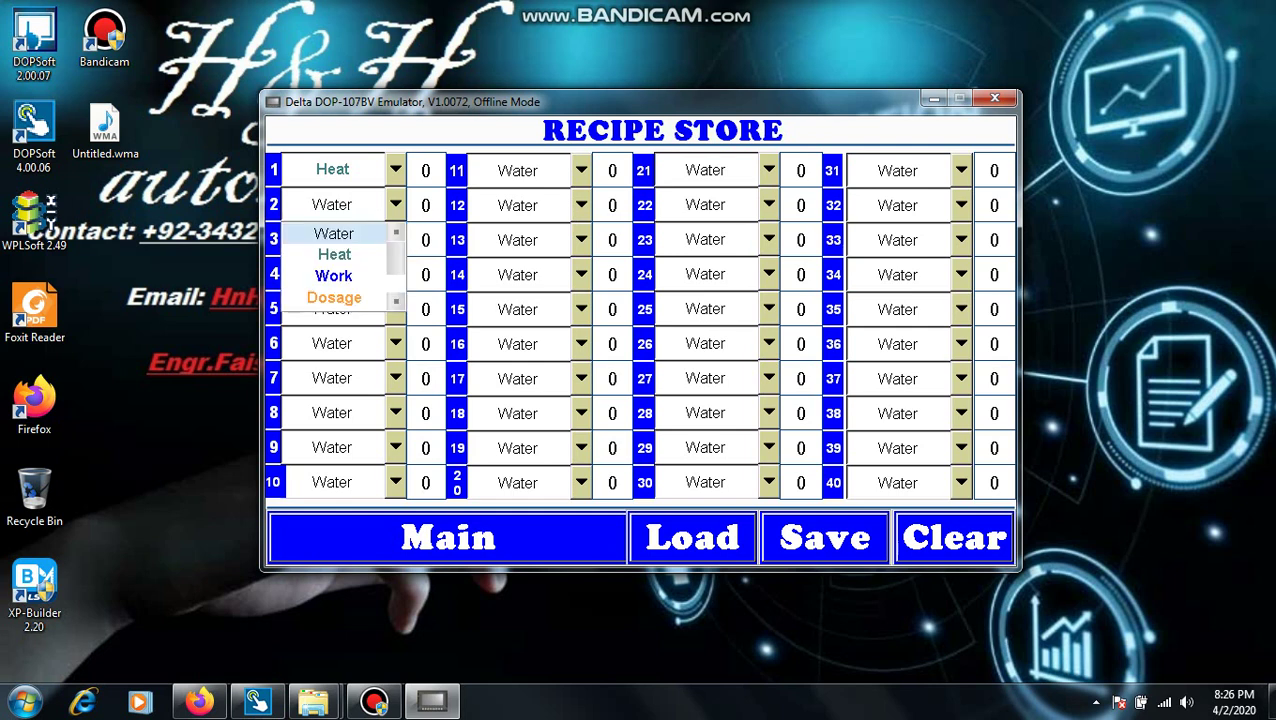
pyautogui.click(333, 276)
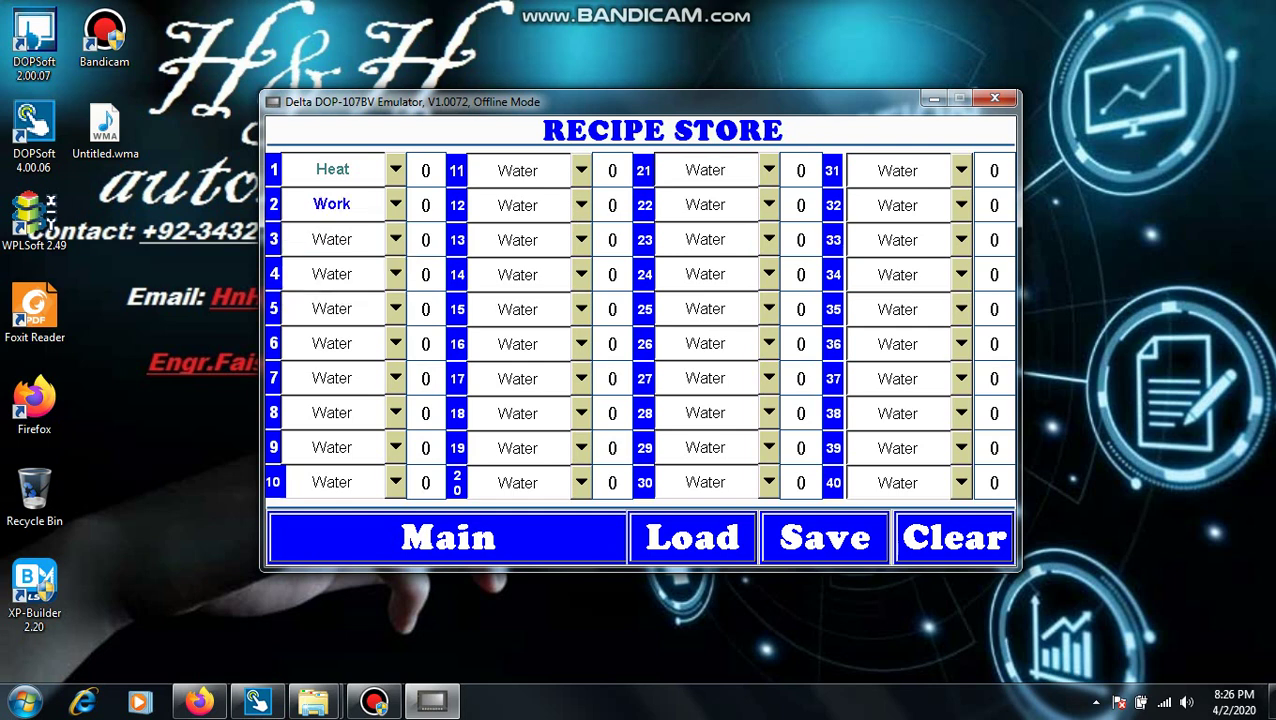
# Step: Set recipe step 4 to Dosage, step 5 to Unload and step 6 to Pre-Rinsing, keeping step 3 as Water
pyautogui.click(395, 239)
pyautogui.click(334, 332)
pyautogui.click(395, 274)
pyautogui.click(333, 370)
pyautogui.click(395, 309)
pyautogui.scroll(-1, 340, 370)
pyautogui.click(333, 379)
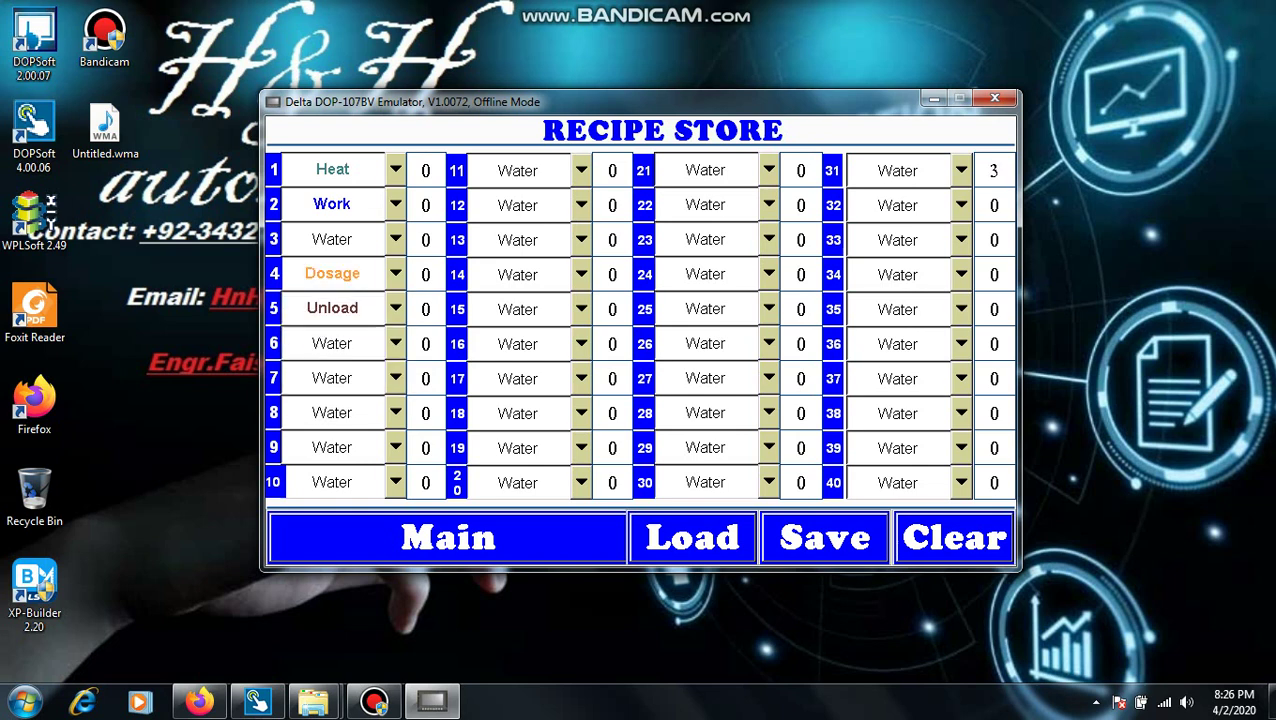
pyautogui.click(395, 343)
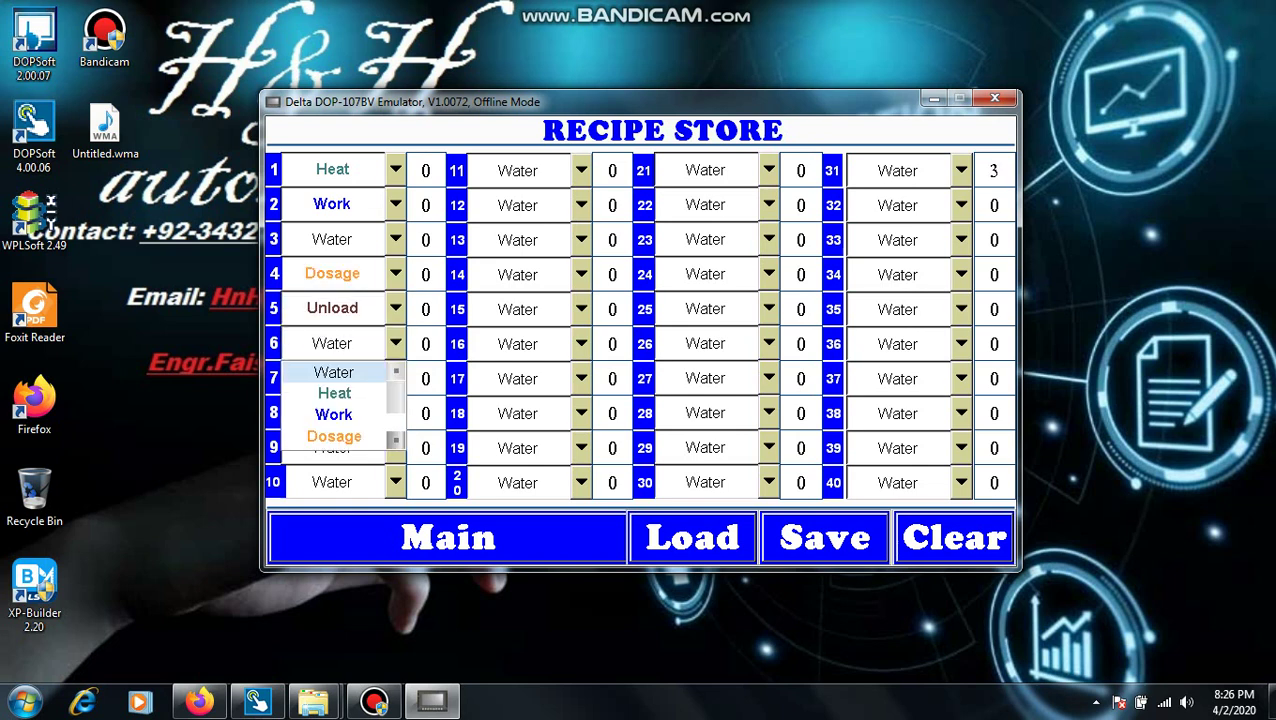
pyautogui.scroll(-2, 340, 405)
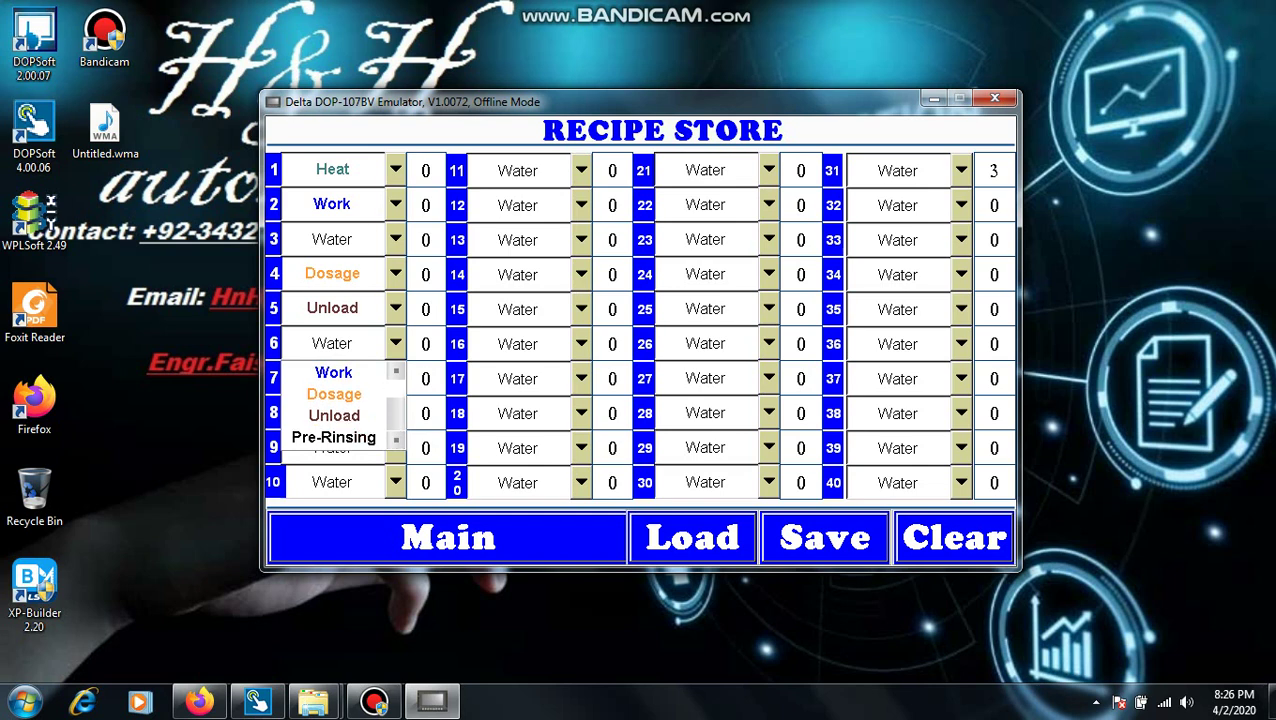
pyautogui.click(333, 437)
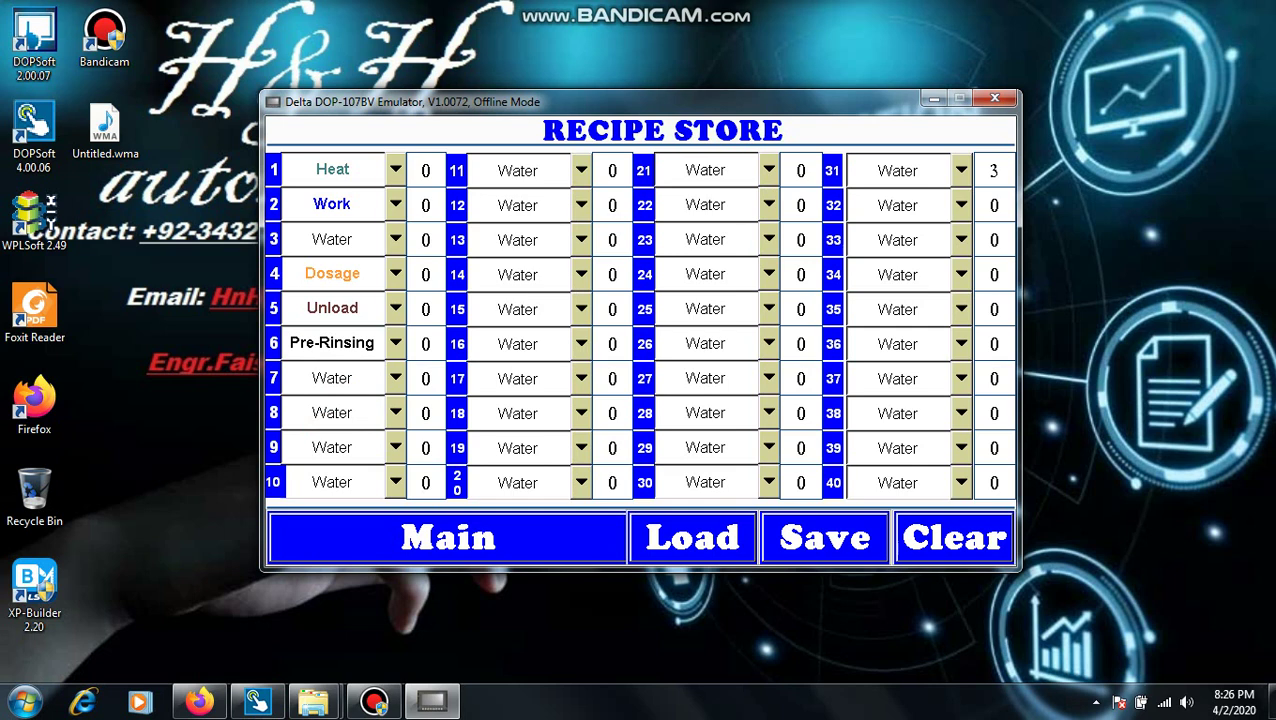
# Step: Save the recipe under the name 34R in slot 1 and load it back from that slot
pyautogui.click(824, 538)
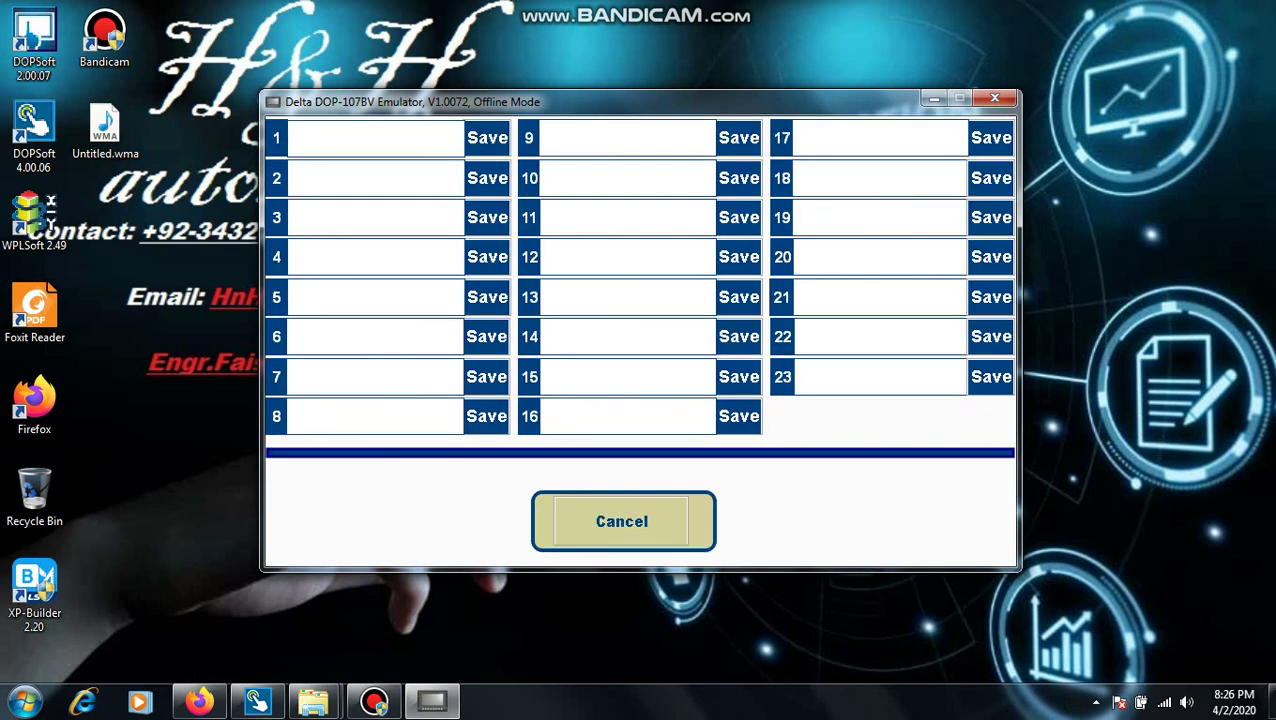
pyautogui.click(375, 137)
pyautogui.write('3')
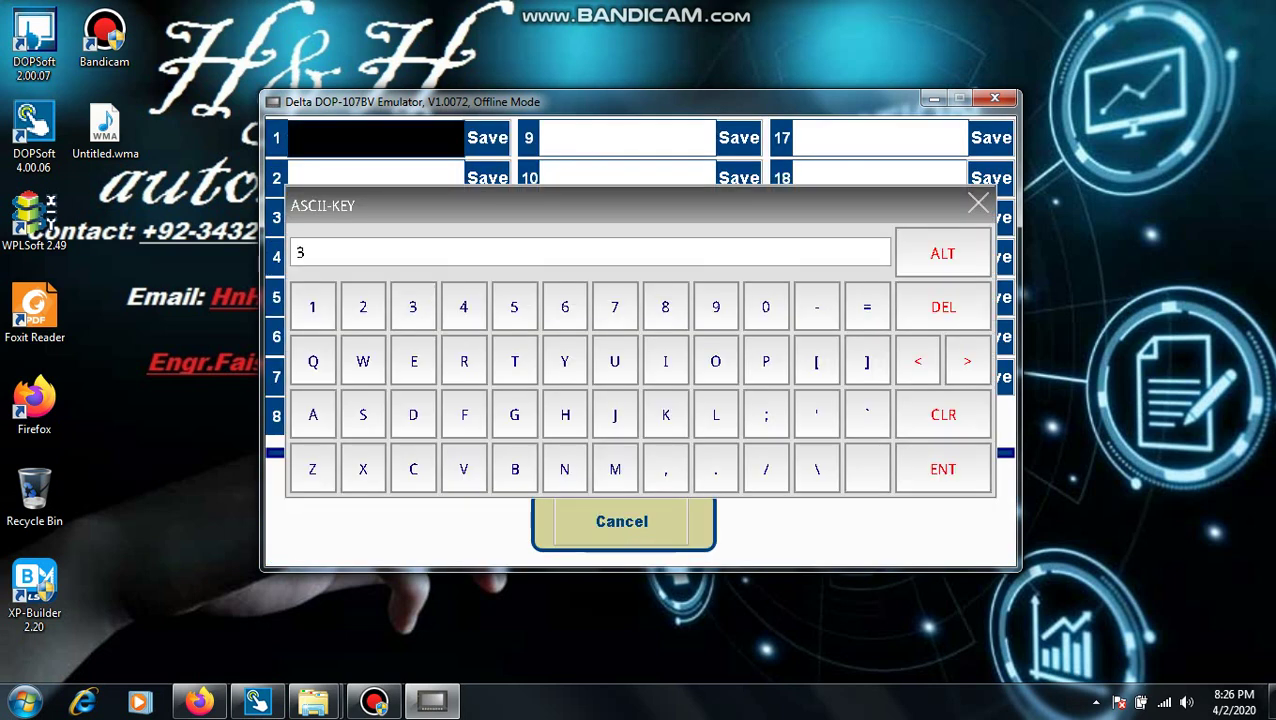
pyautogui.write('4R')
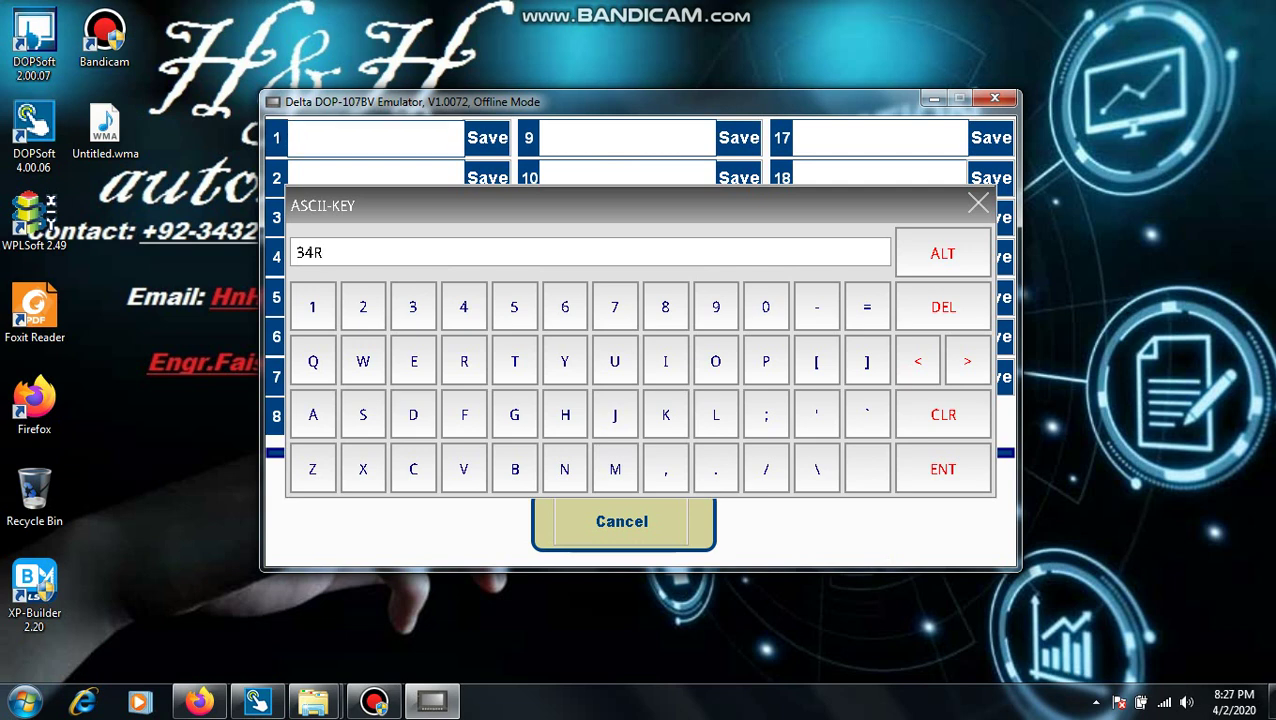
pyautogui.press('Return')
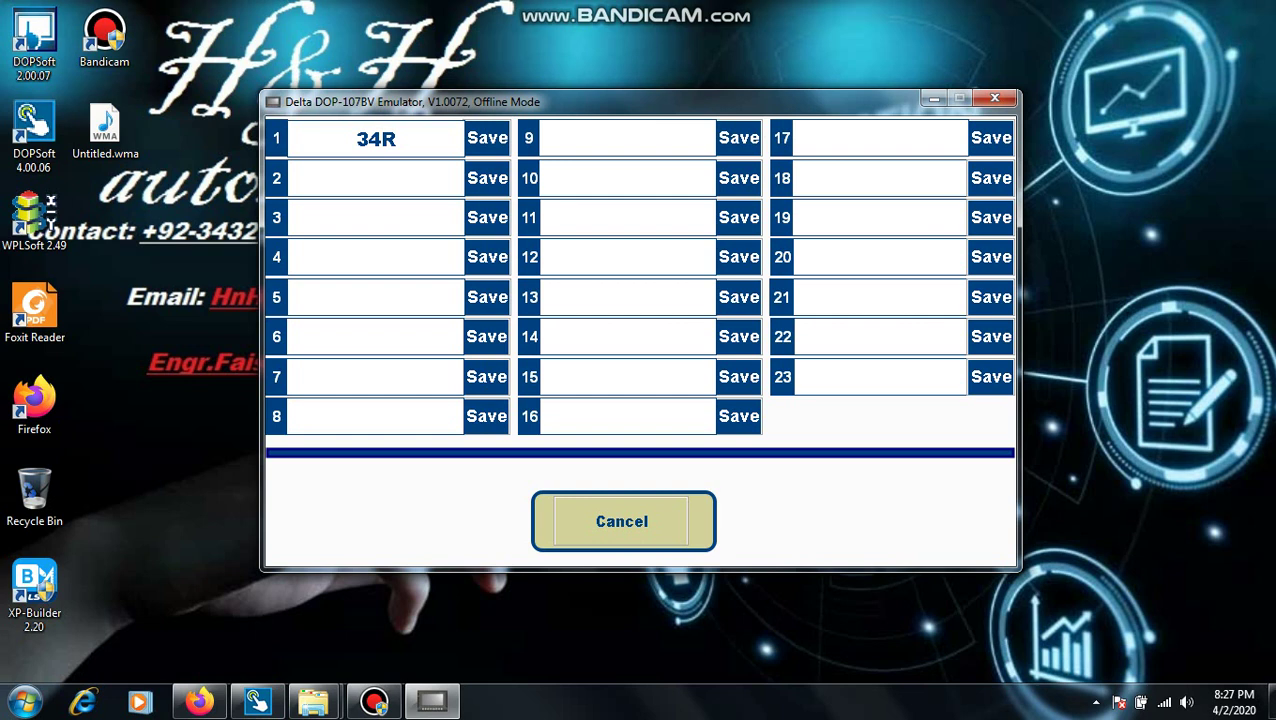
pyautogui.click(487, 138)
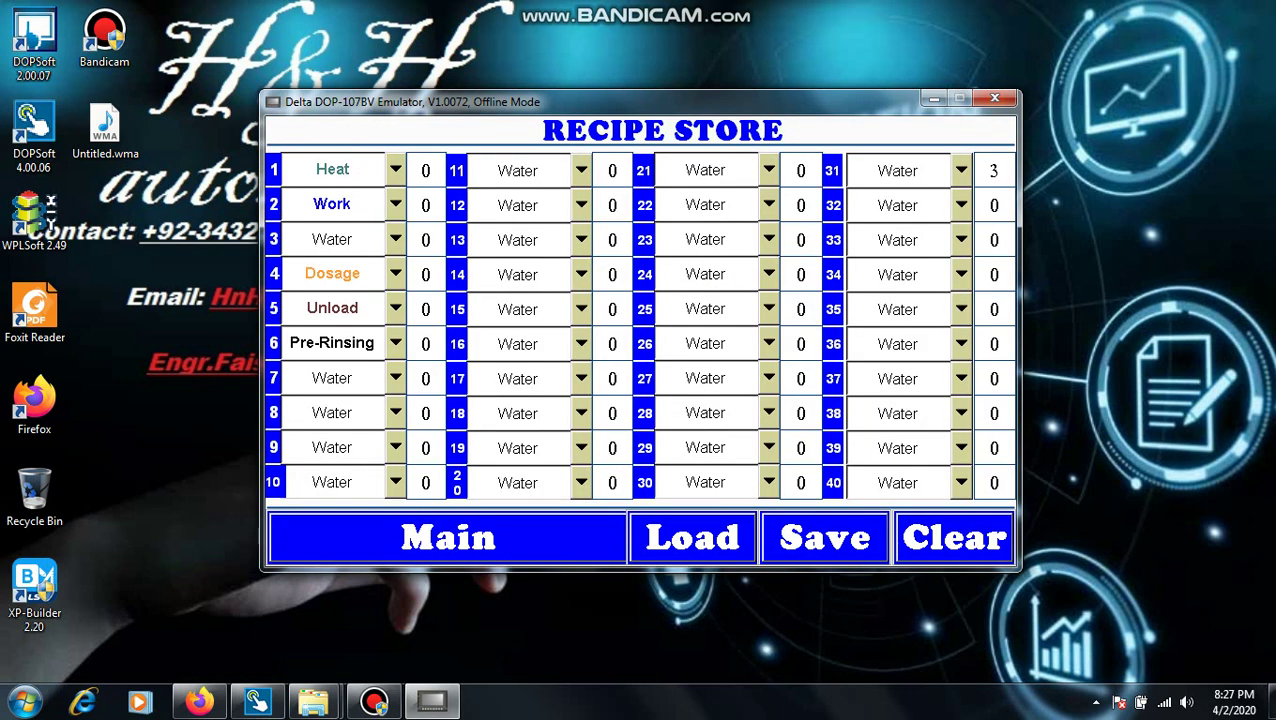
pyautogui.click(692, 538)
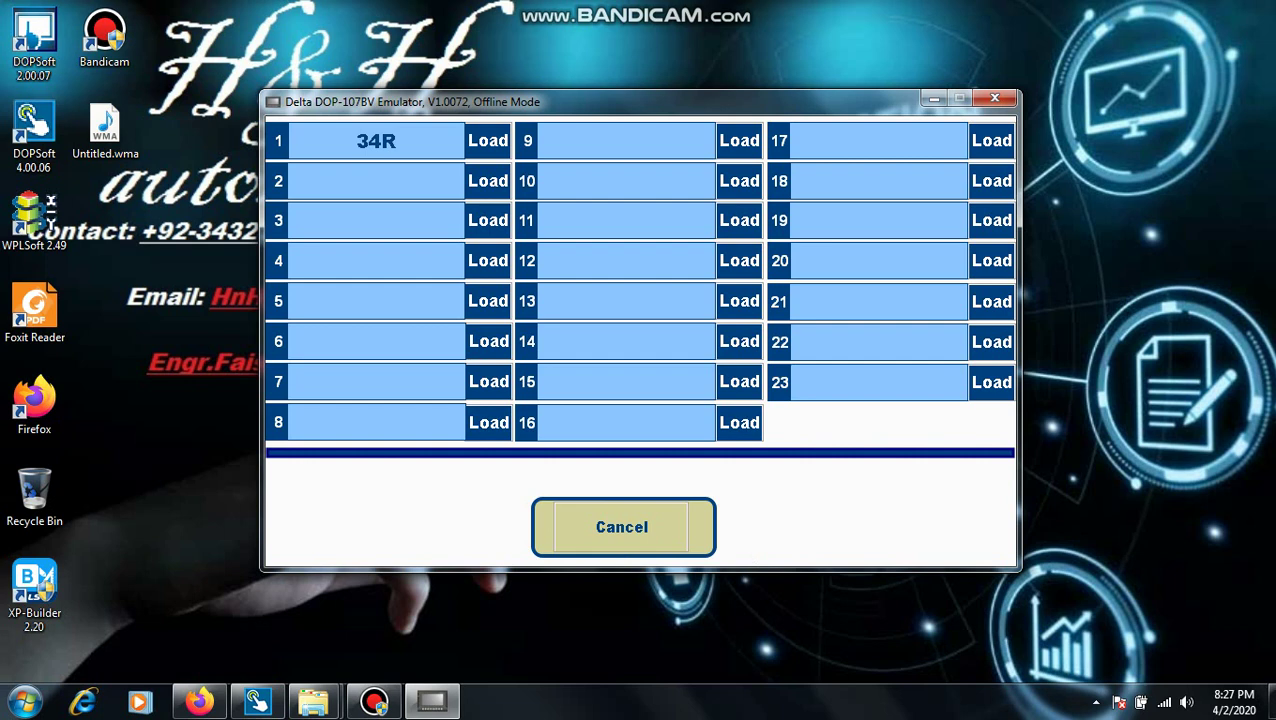
pyautogui.click(488, 141)
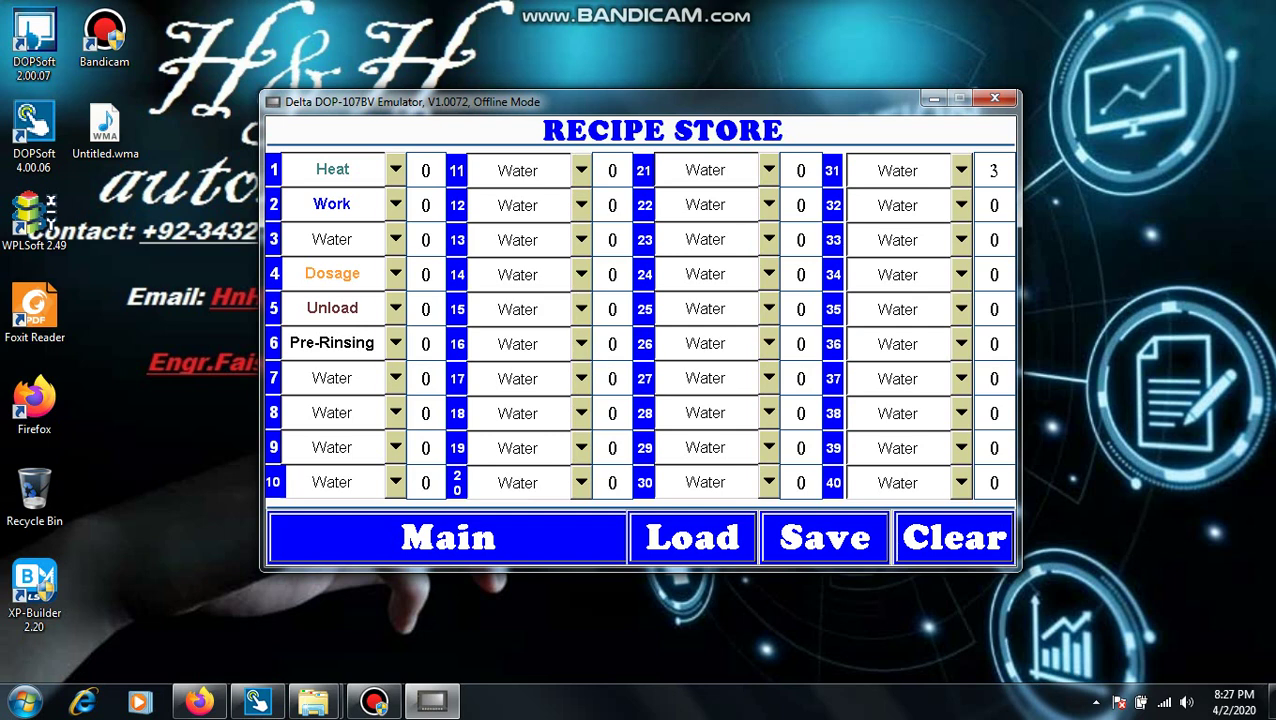
# Step: Return to the main work screen, start the automatic cycle and stop it again
pyautogui.click(448, 538)
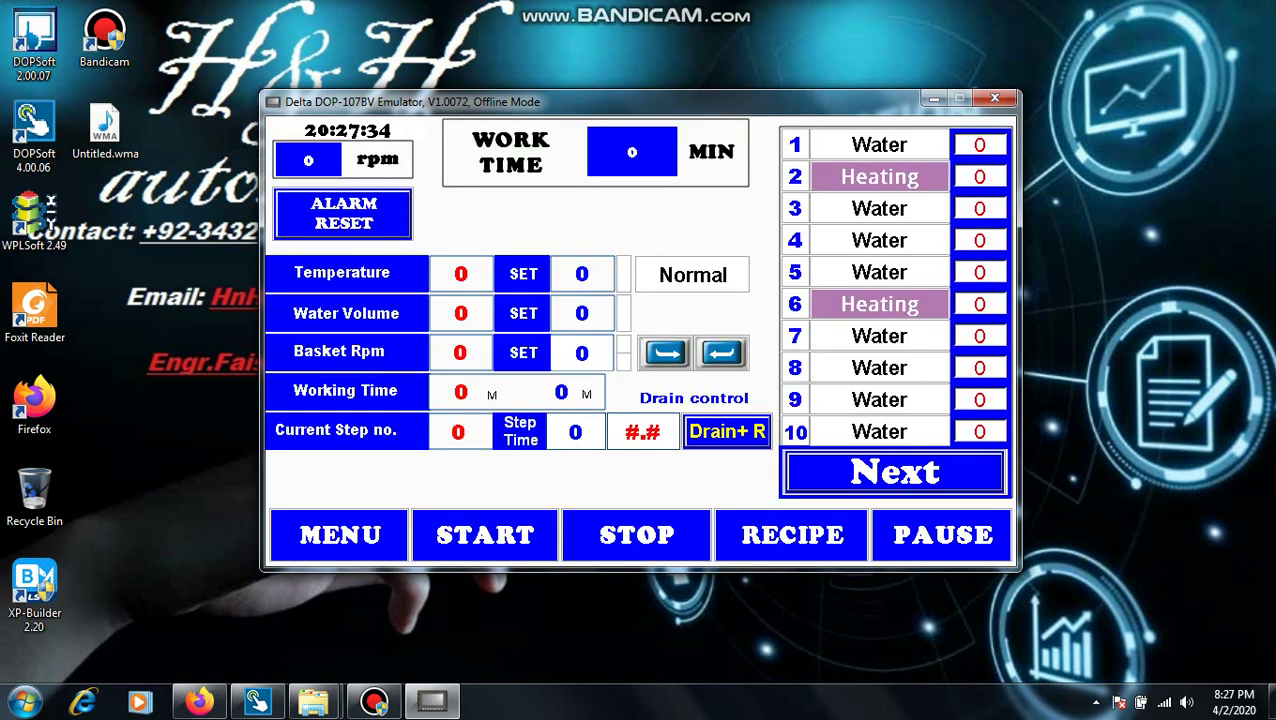
pyautogui.click(485, 535)
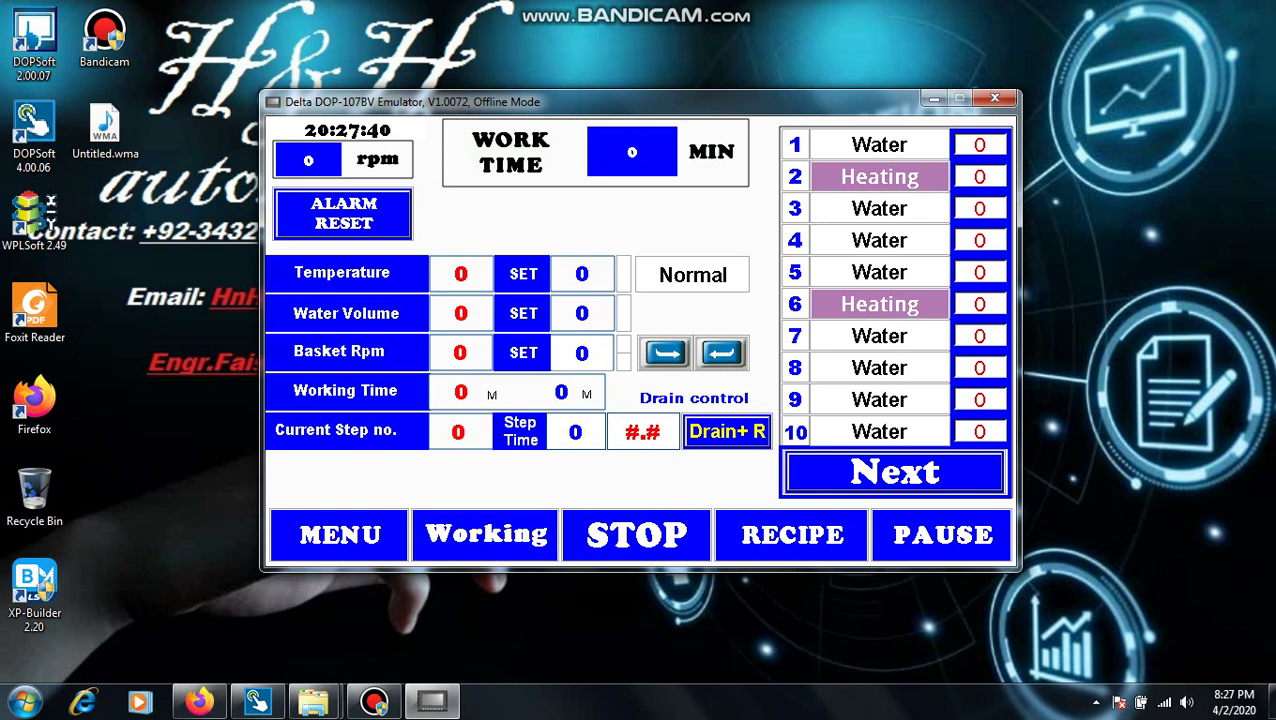
pyautogui.click(637, 535)
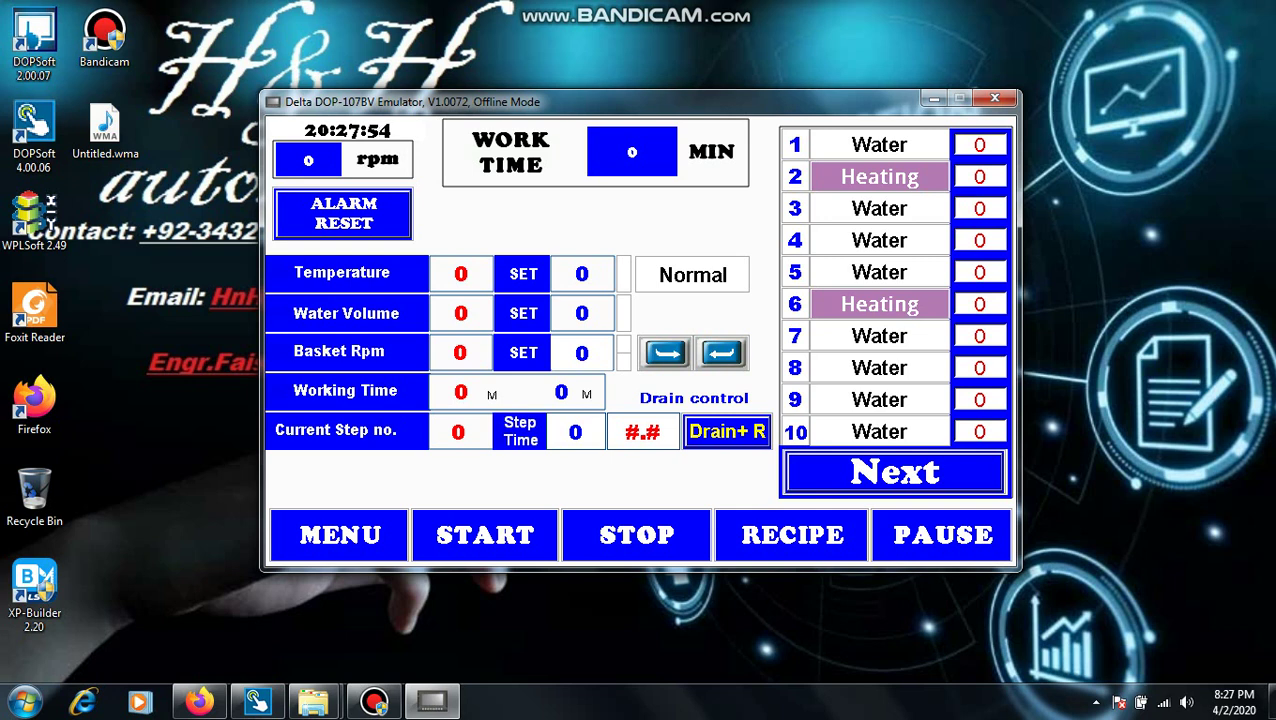
# Step: Try switching between Normal and Retain modes, and open the numeric field beside Drain+ R without entering a value
pyautogui.click(692, 275)
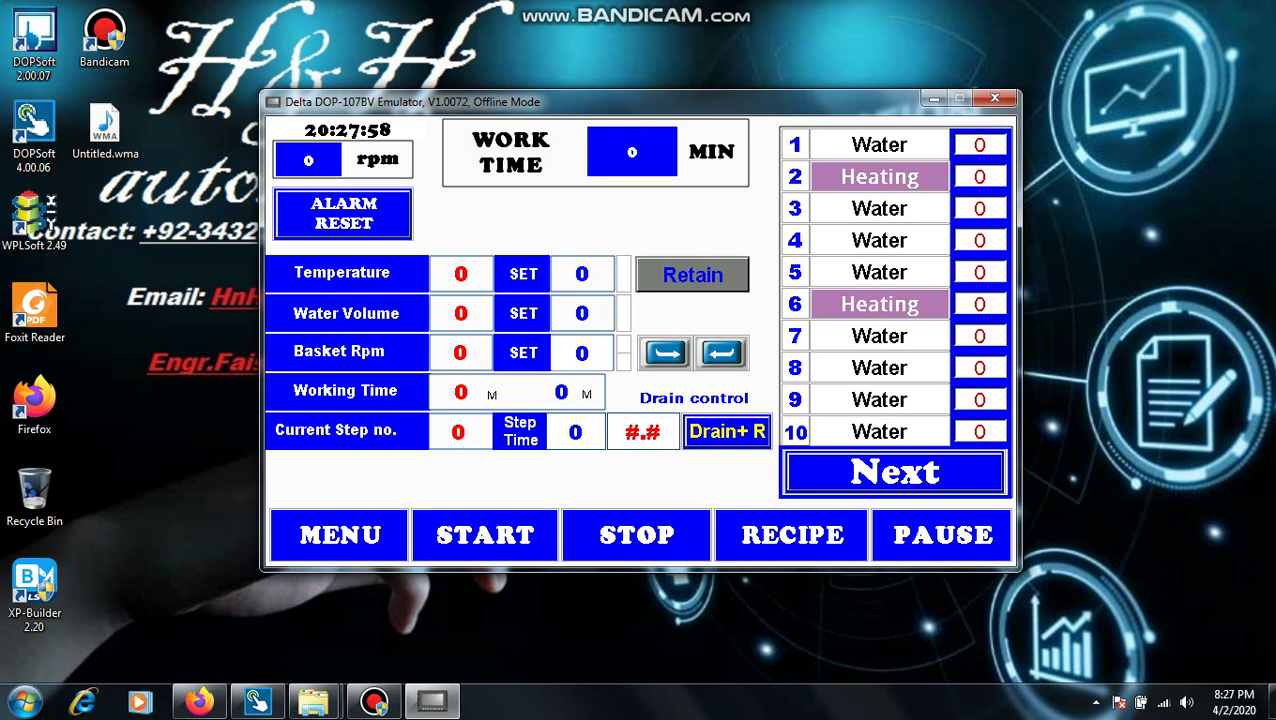
pyautogui.click(692, 275)
pyautogui.click(692, 275)
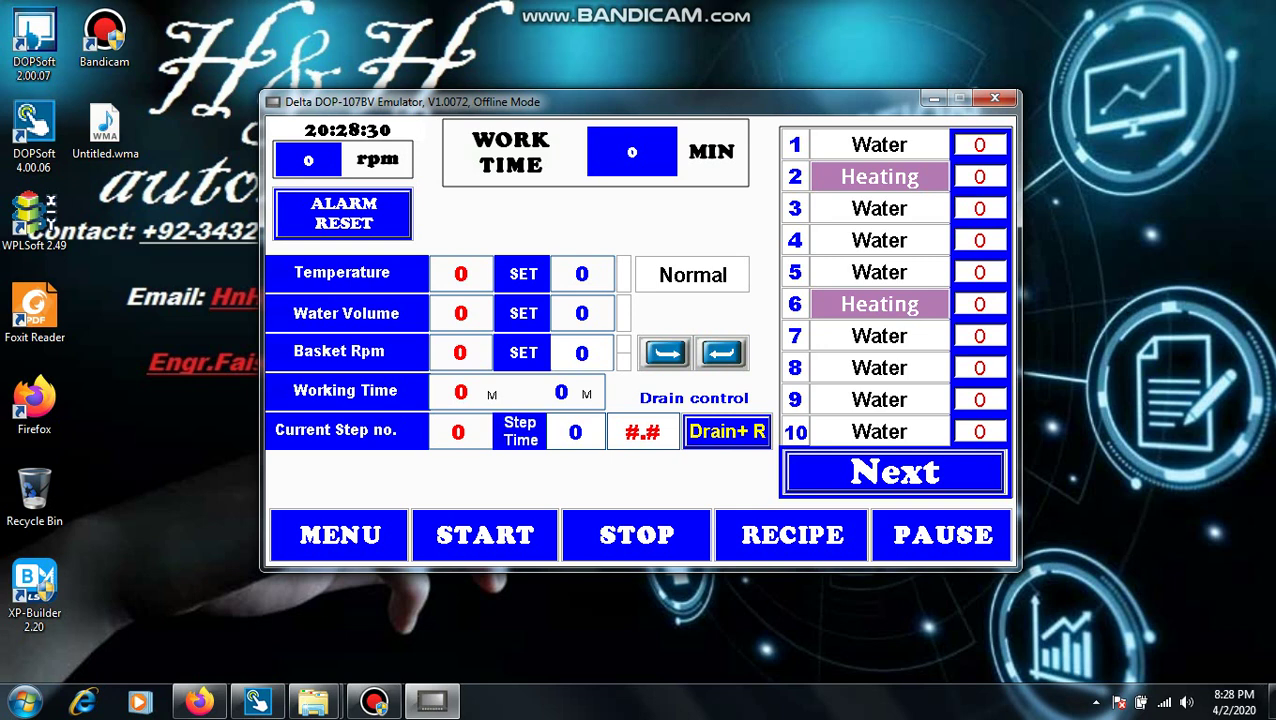
pyautogui.click(643, 431)
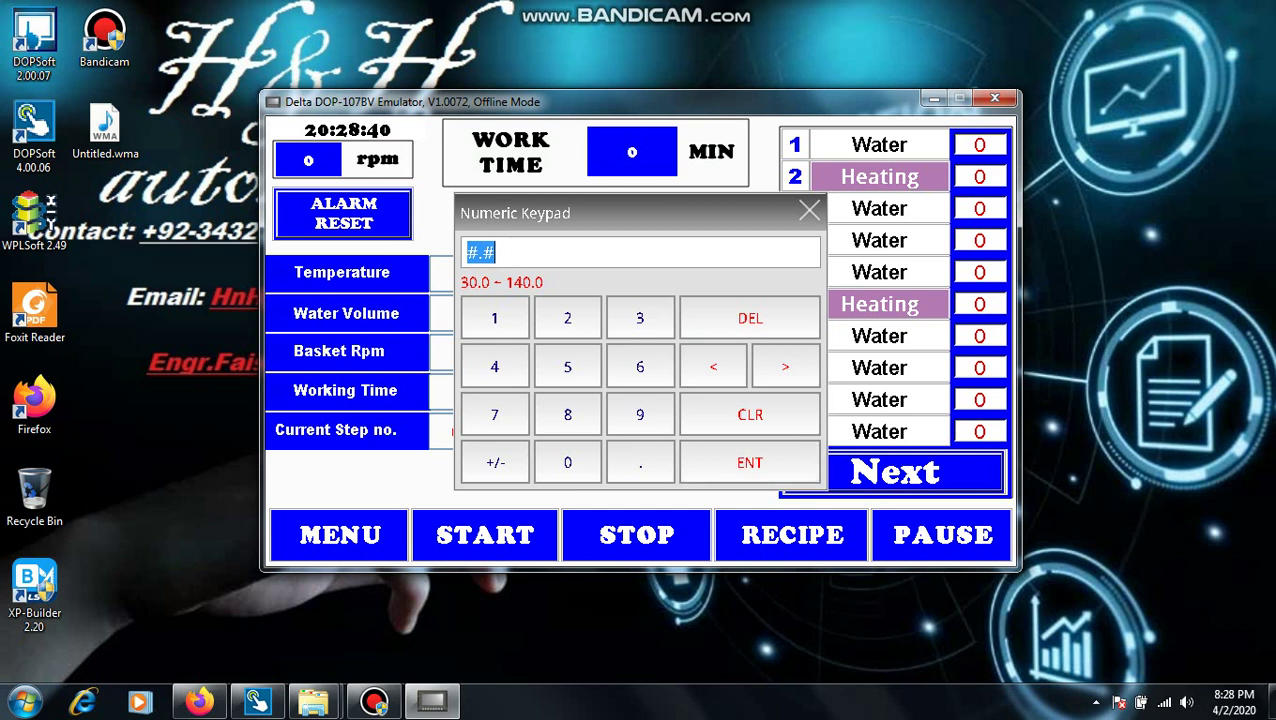
pyautogui.press('Escape')
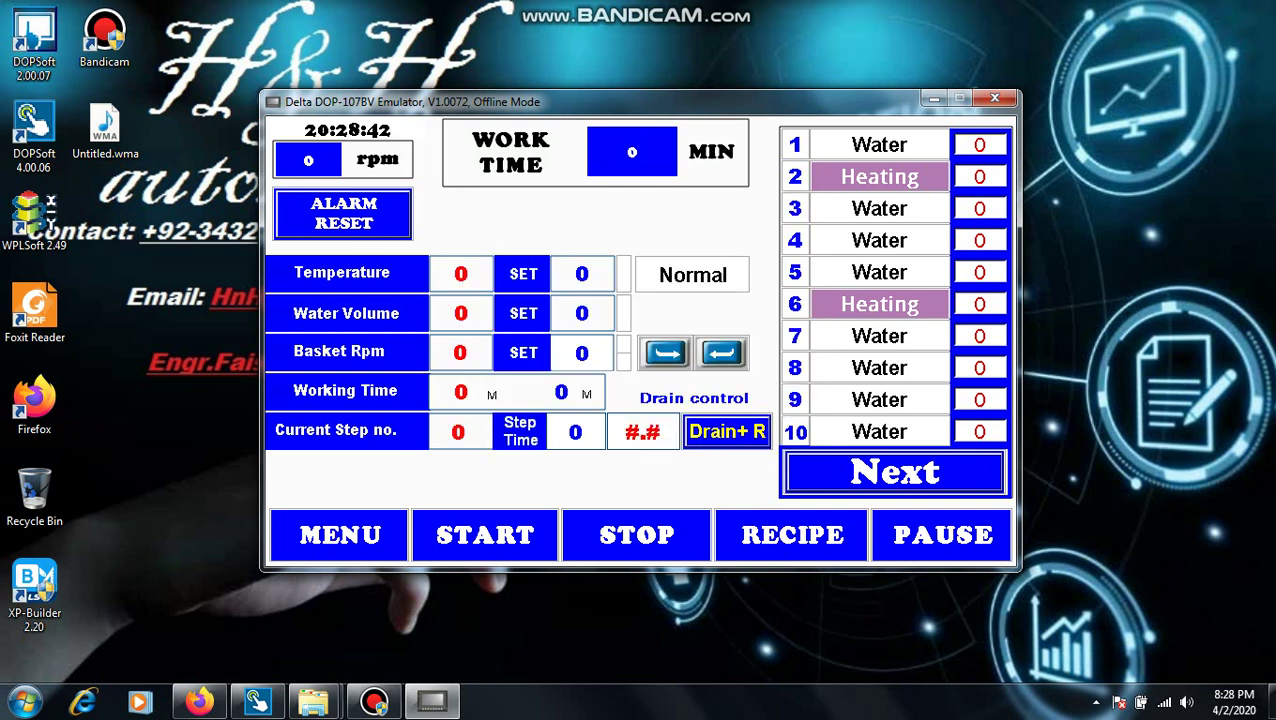
# Step: Go back through the main menu to the Recipe Store and clear the recipe steps
pyautogui.click(340, 535)
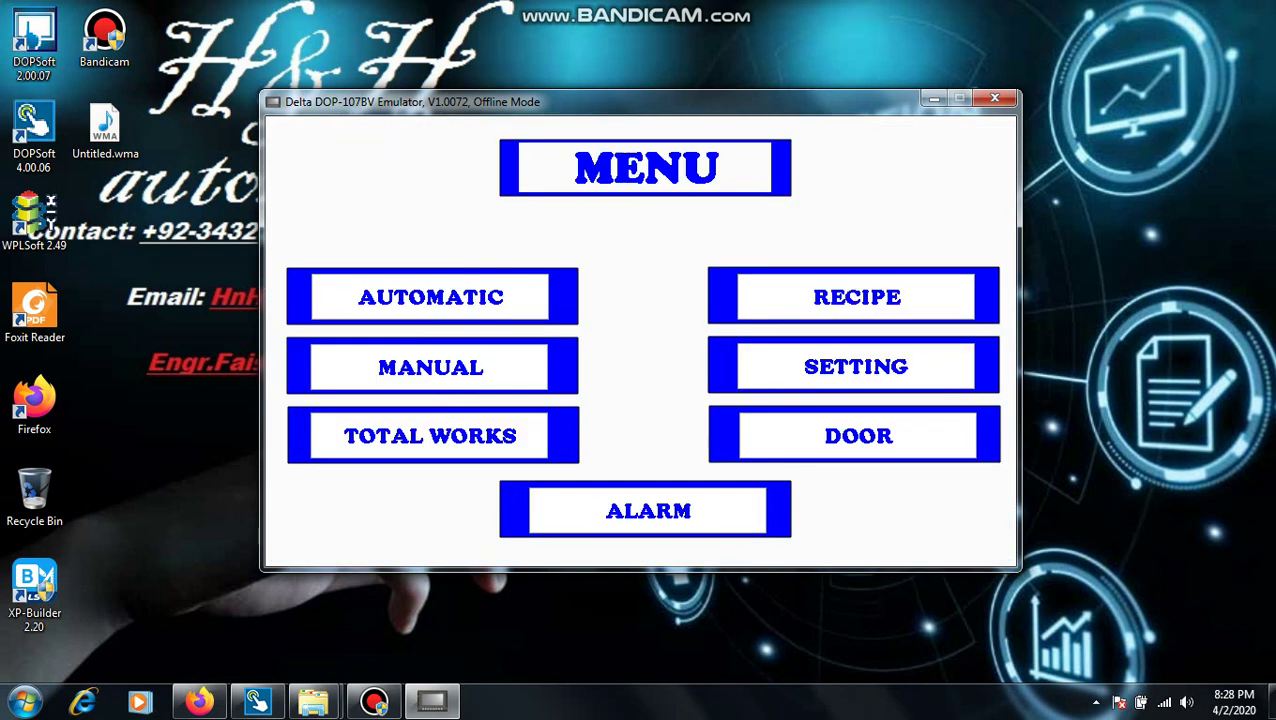
pyautogui.click(857, 297)
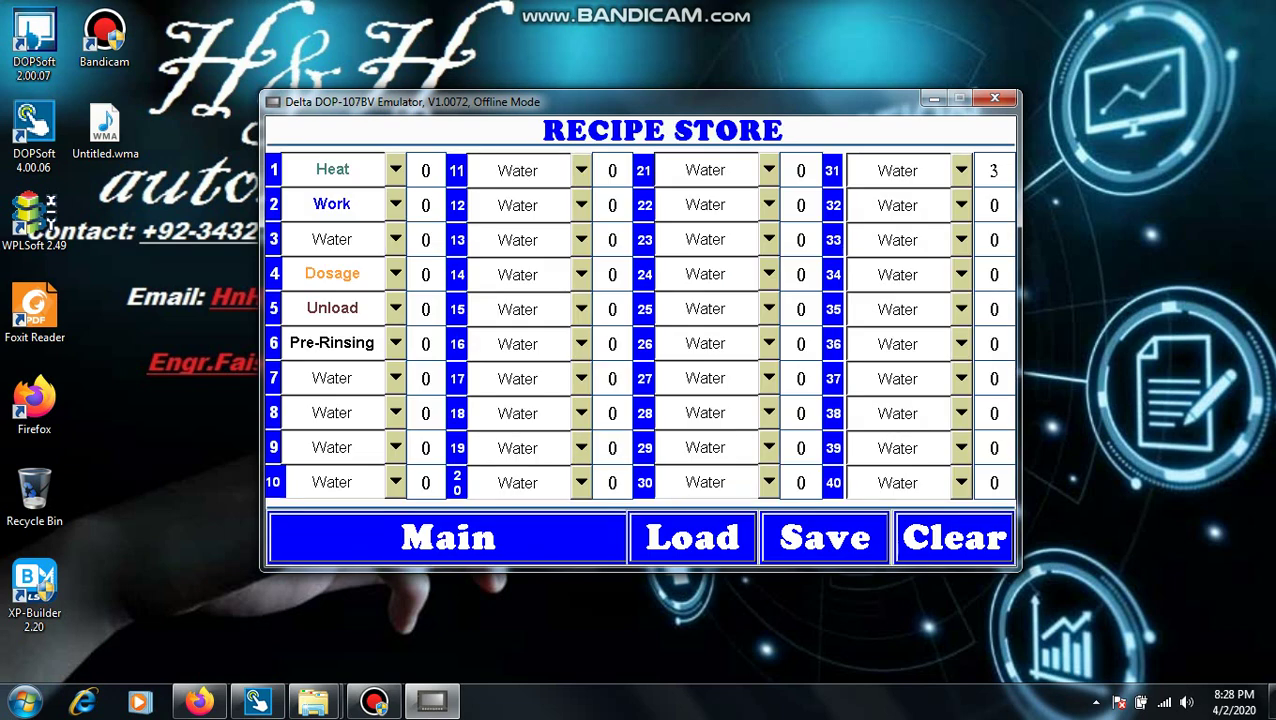
pyautogui.click(954, 537)
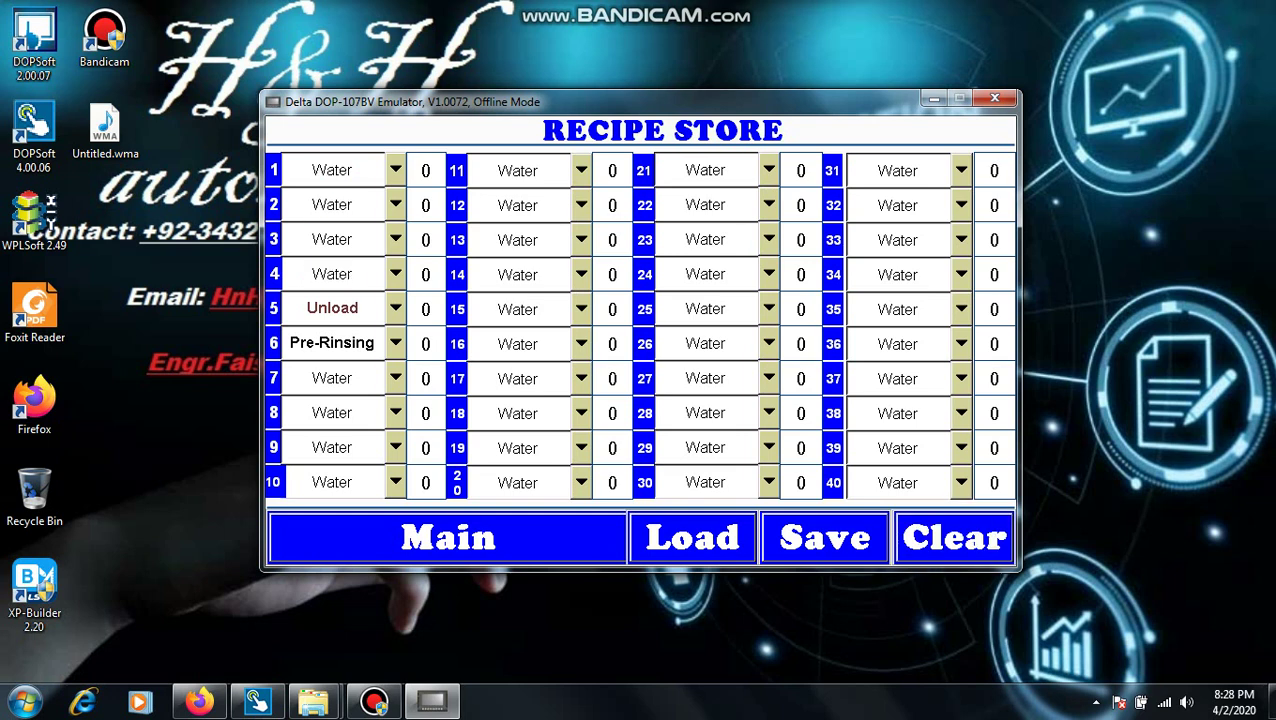
# Step: Leave the Recipe Store, go through the main menu to the manual operation screen, and set the Take Water value to 1
pyautogui.click(448, 537)
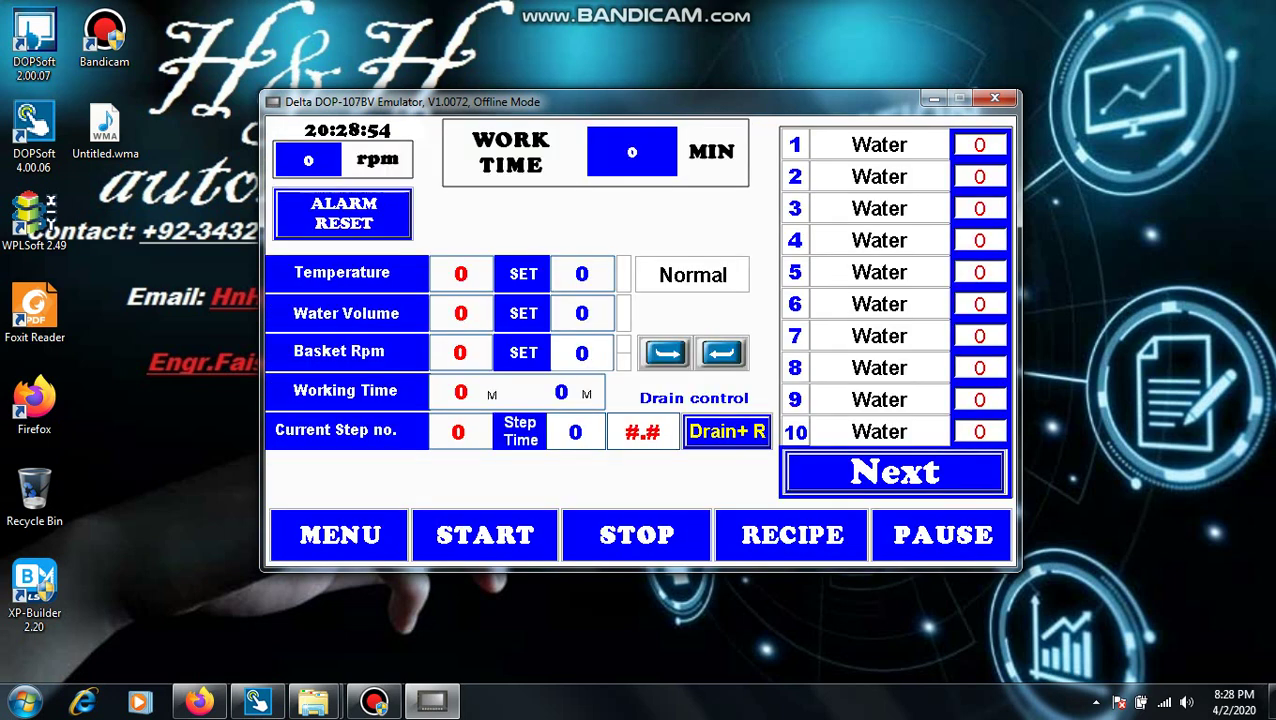
pyautogui.click(340, 536)
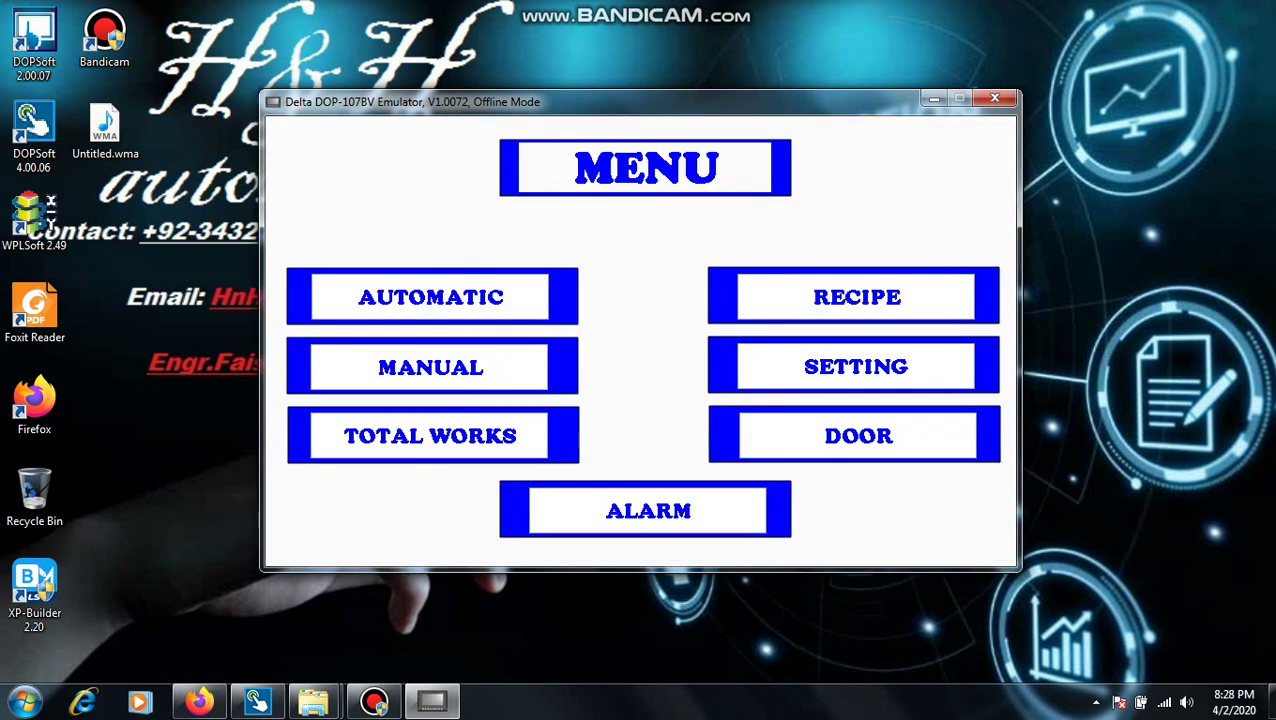
pyautogui.click(431, 297)
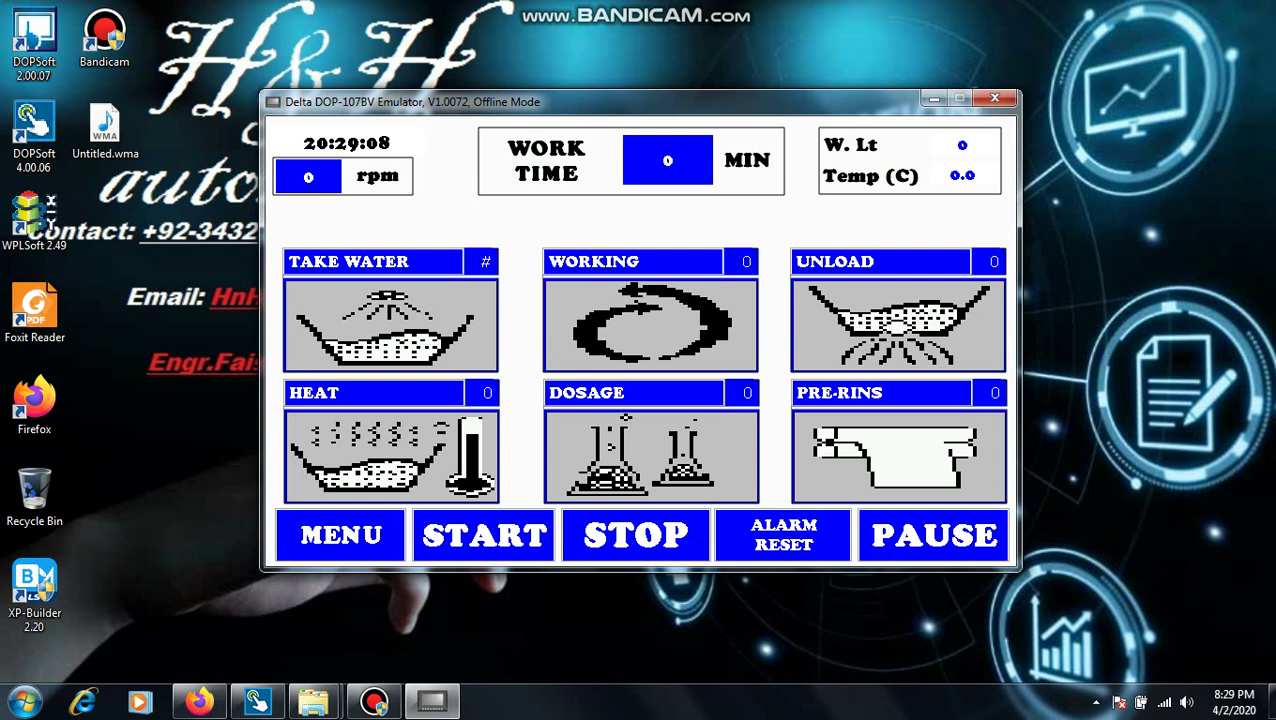
pyautogui.click(485, 261)
pyautogui.click(494, 318)
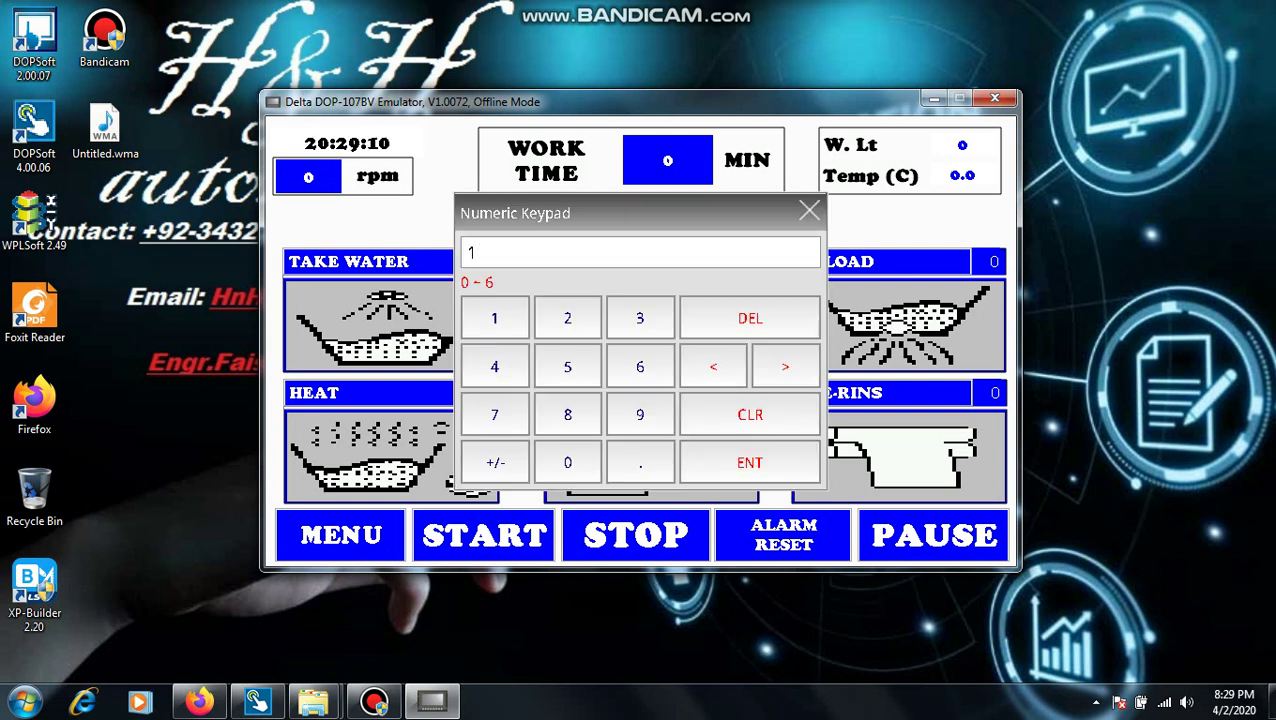
pyautogui.click(750, 462)
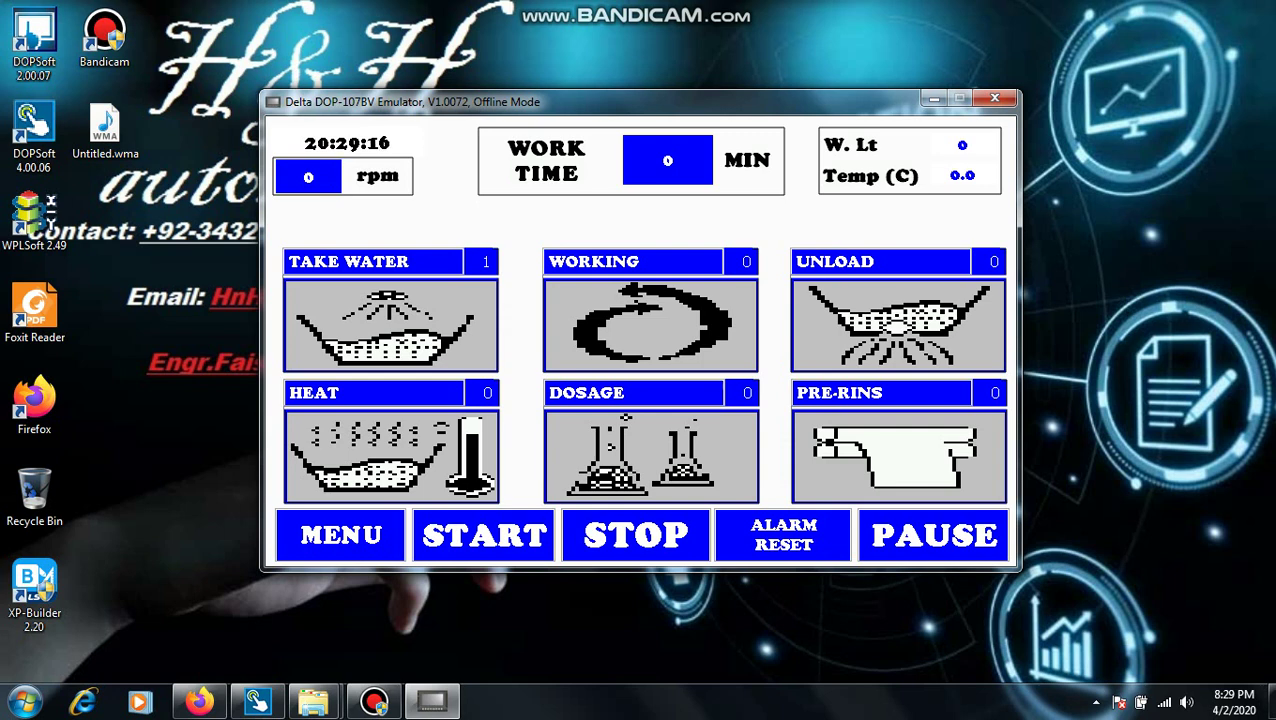
# Step: In the manual Take Water settings, switch on Hot Water, Cold Water, Soft Water, Drum Stop and Alarm On
pyautogui.click(391, 326)
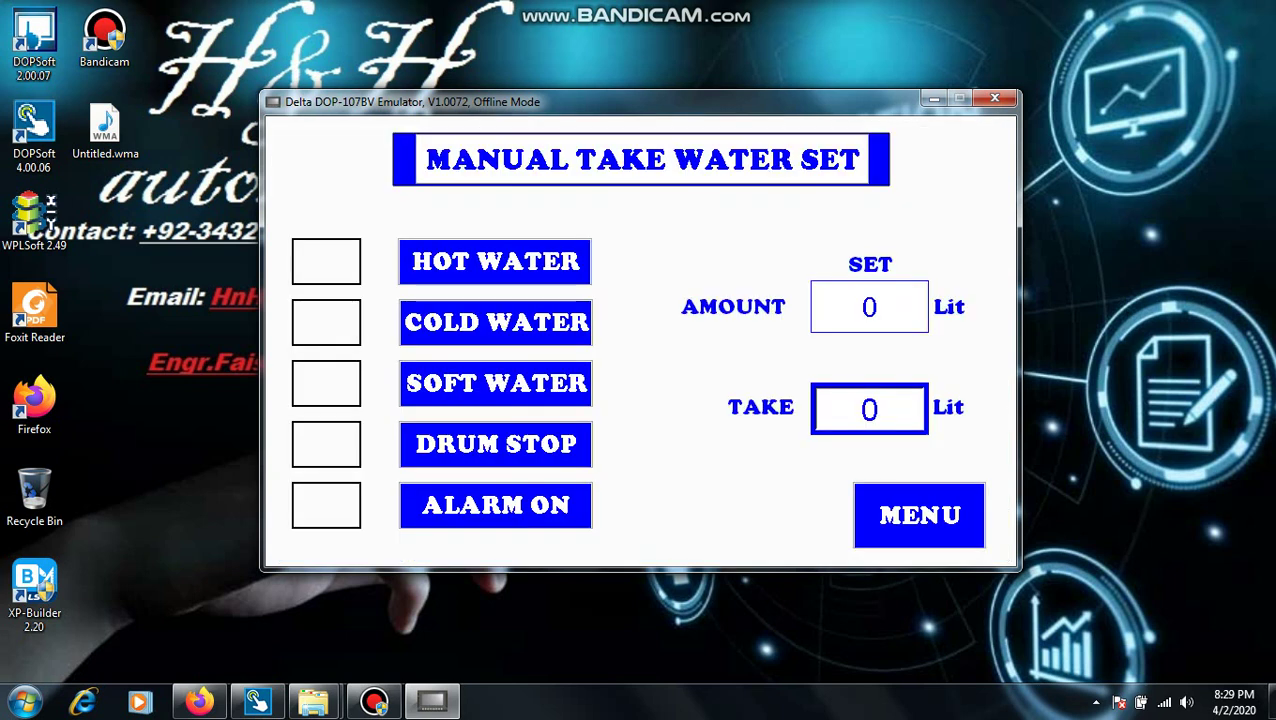
pyautogui.click(495, 262)
pyautogui.click(495, 322)
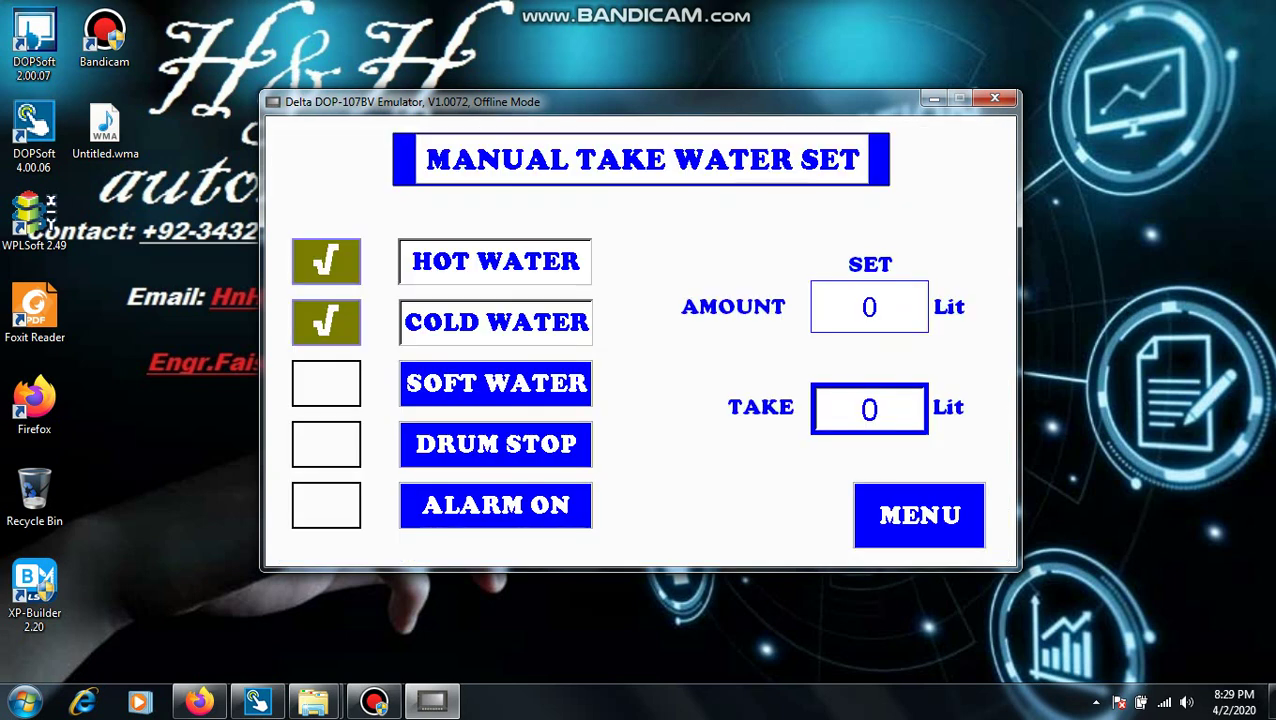
pyautogui.click(495, 383)
pyautogui.click(495, 444)
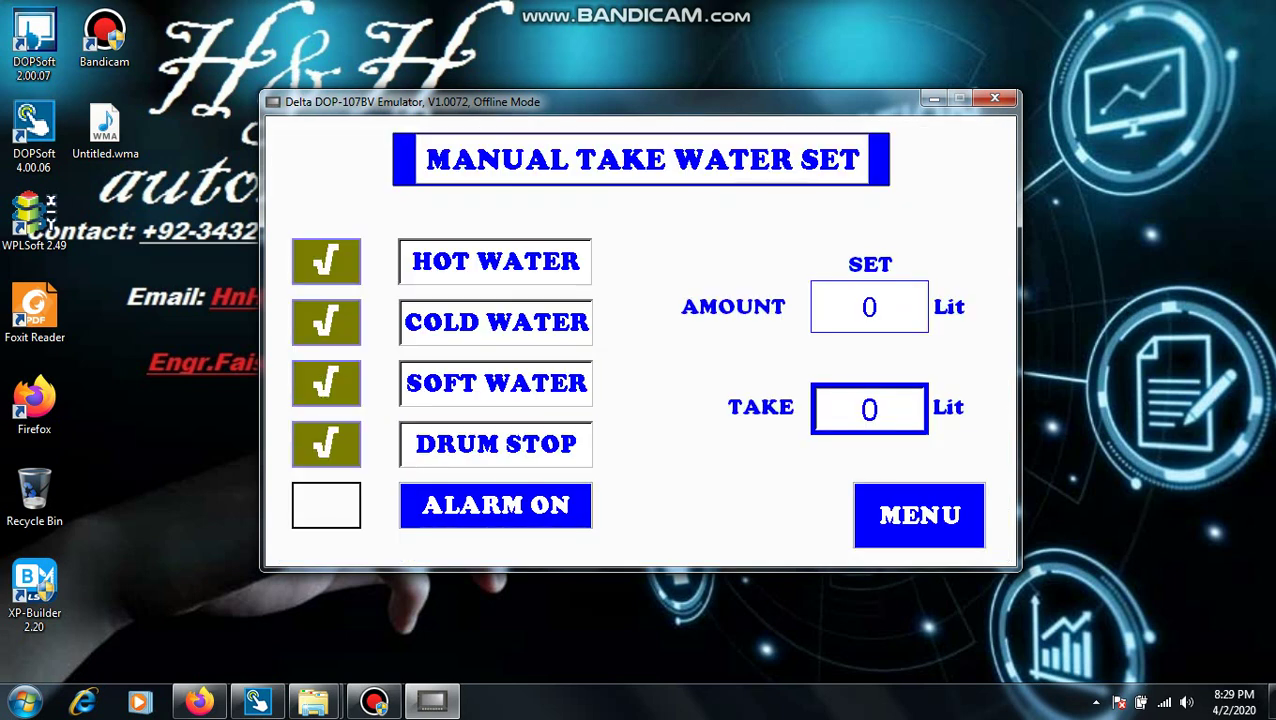
pyautogui.click(495, 505)
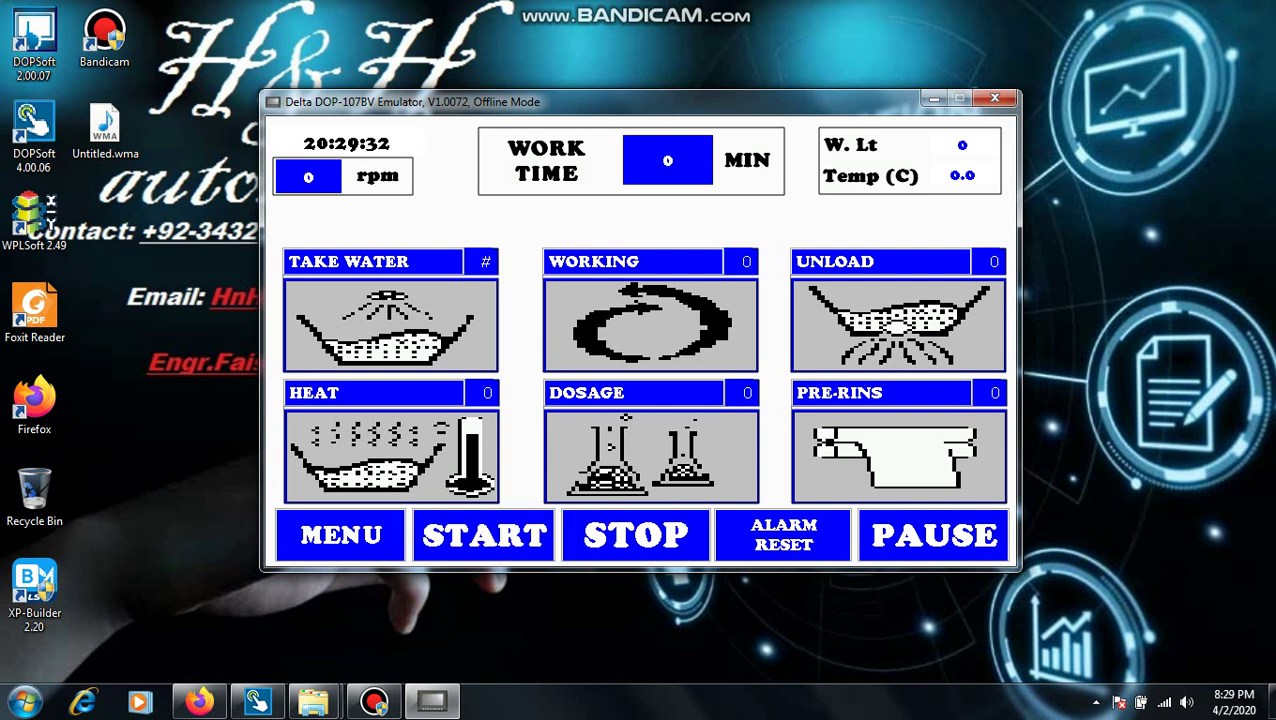
# Step: Go through the main menu to the Total Works page, reset its totals, and return to the main menu
pyautogui.click(341, 535)
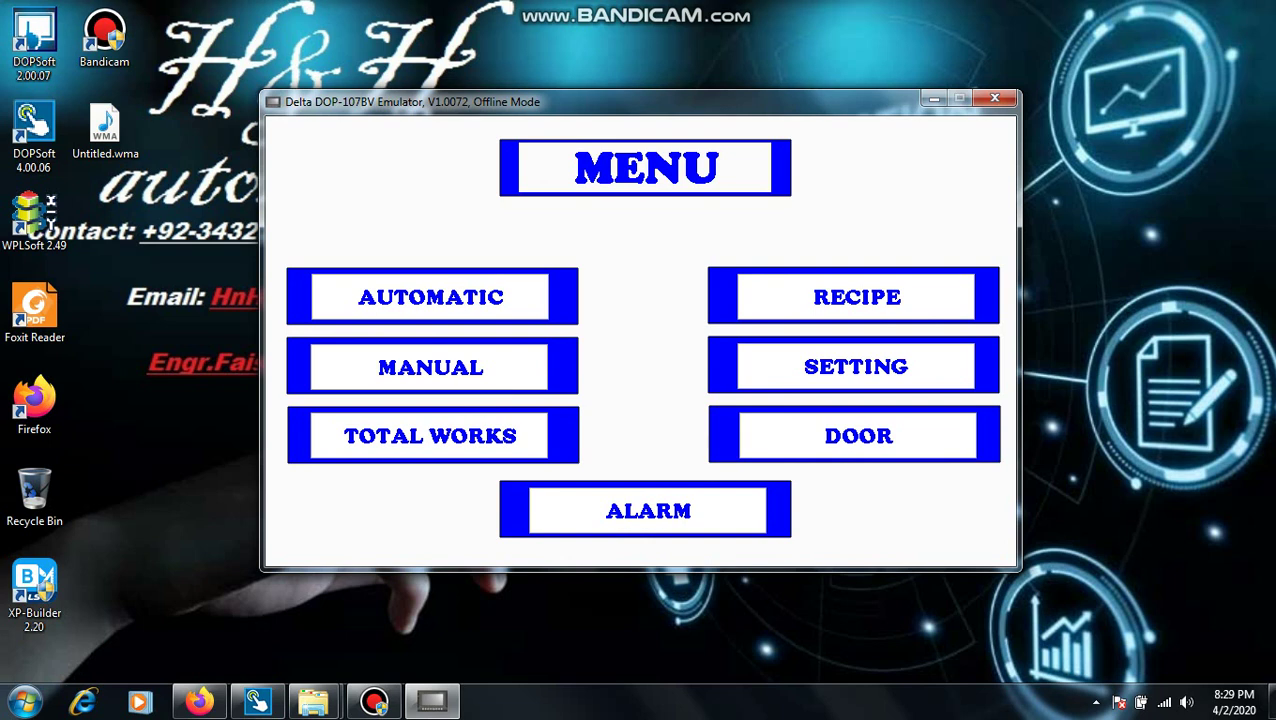
pyautogui.click(430, 435)
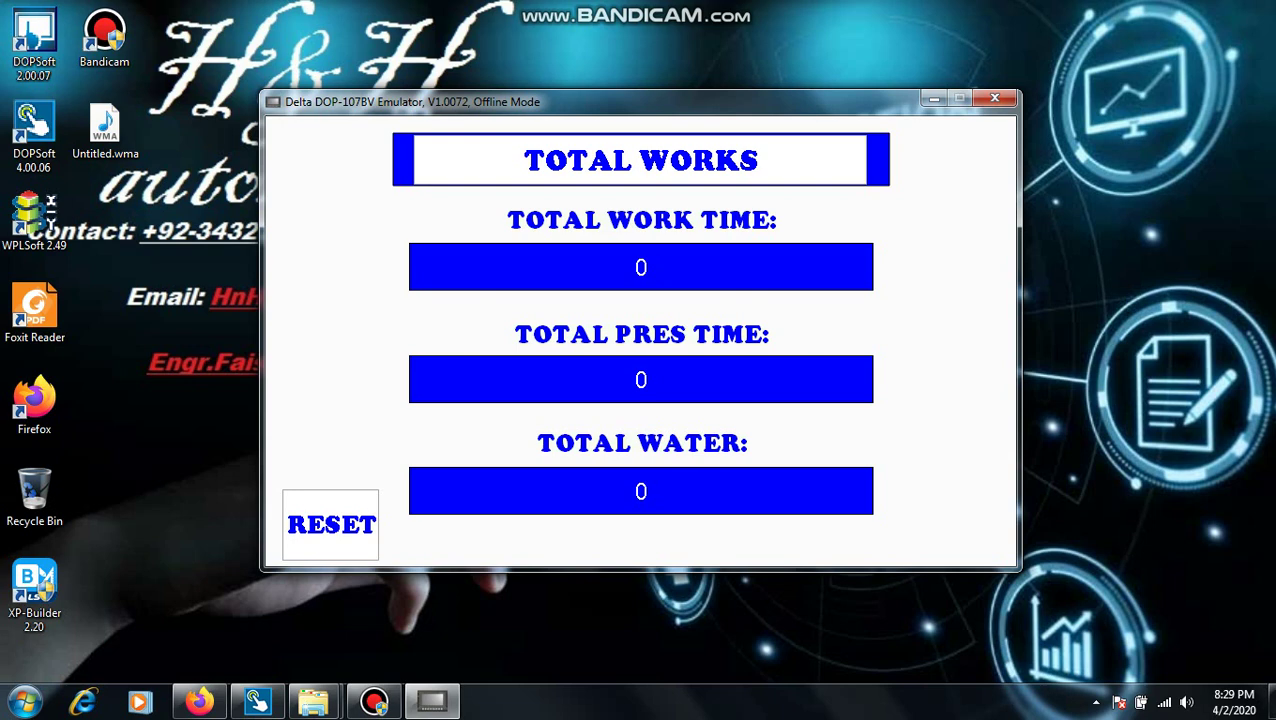
pyautogui.click(330, 524)
pyautogui.click(641, 160)
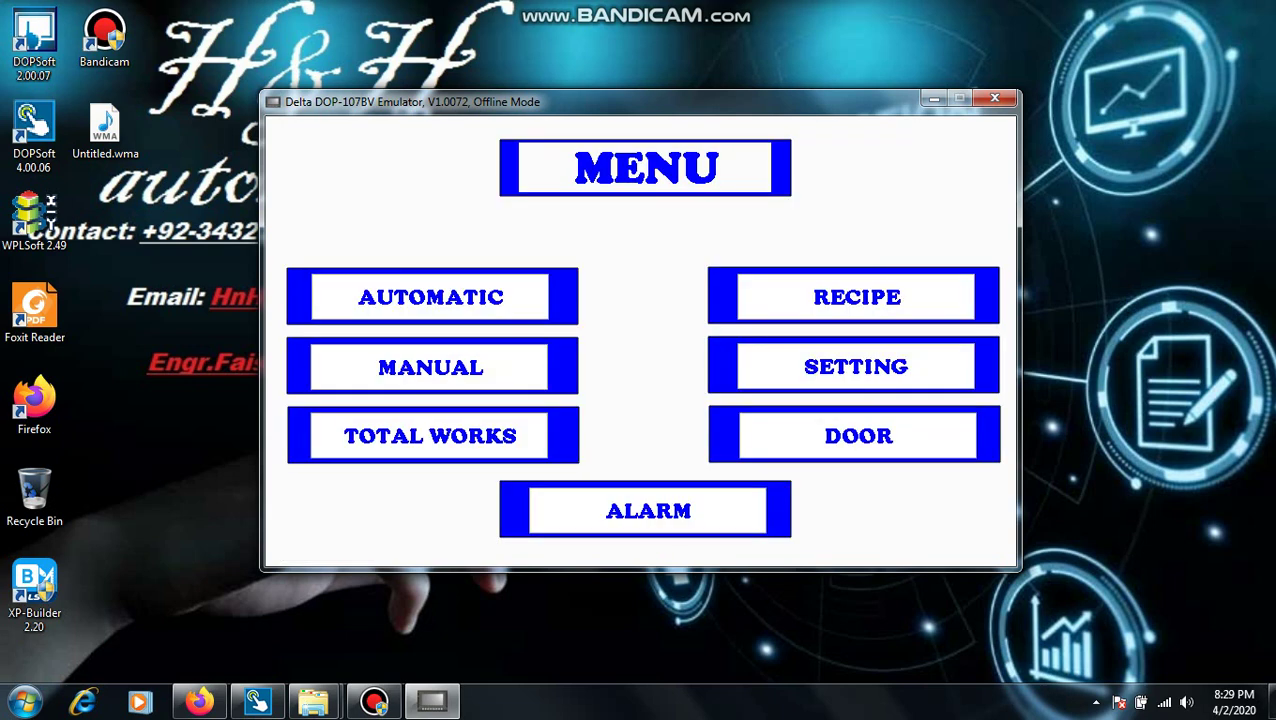
# Step: View the alarm table with its trigger, message and recovery columns, and exit to the main menu
pyautogui.click(645, 510)
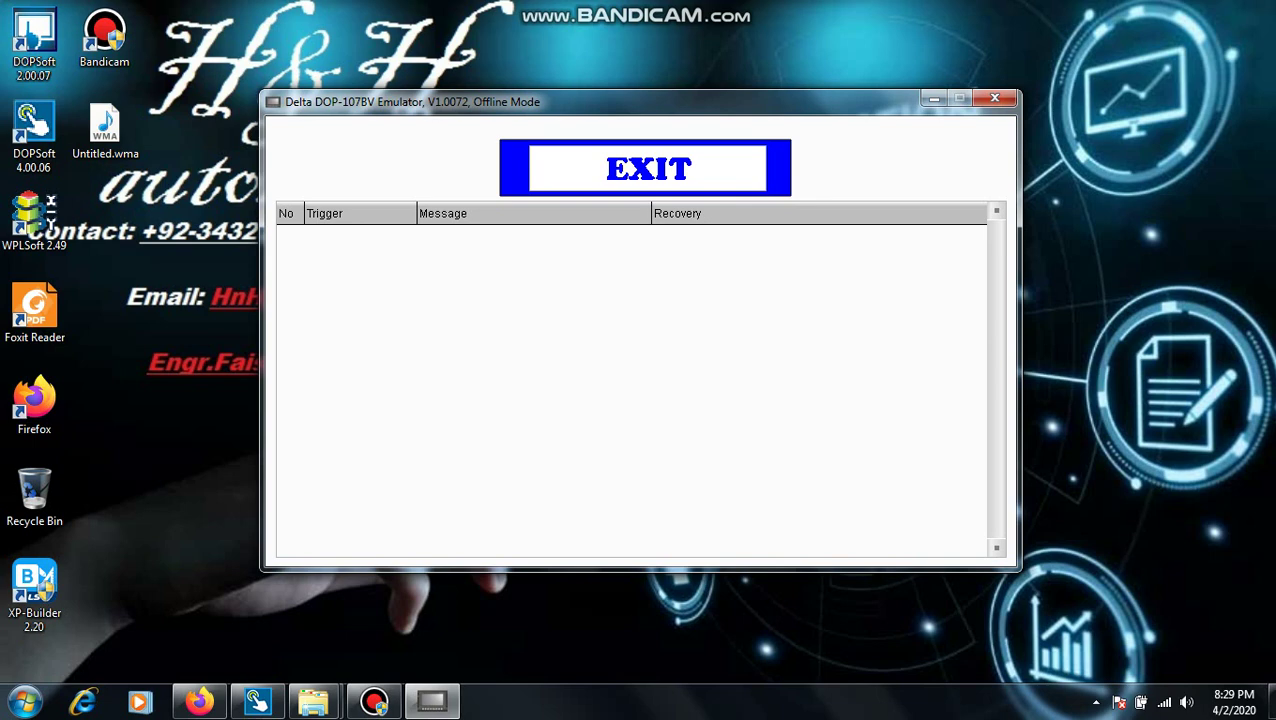
pyautogui.click(645, 167)
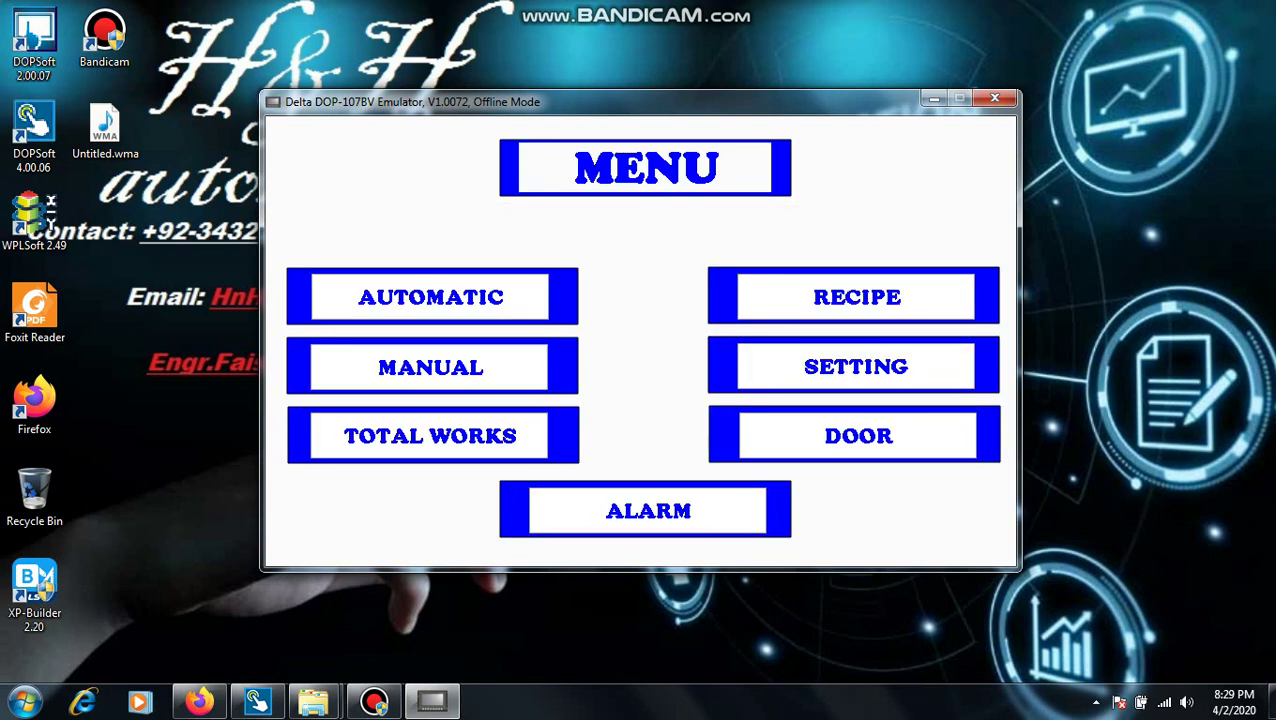
pyautogui.click(645, 167)
# Step: Enter the password for the machine settings, view both Parameters pages, and exit to the work screen
pyautogui.click(584, 398)
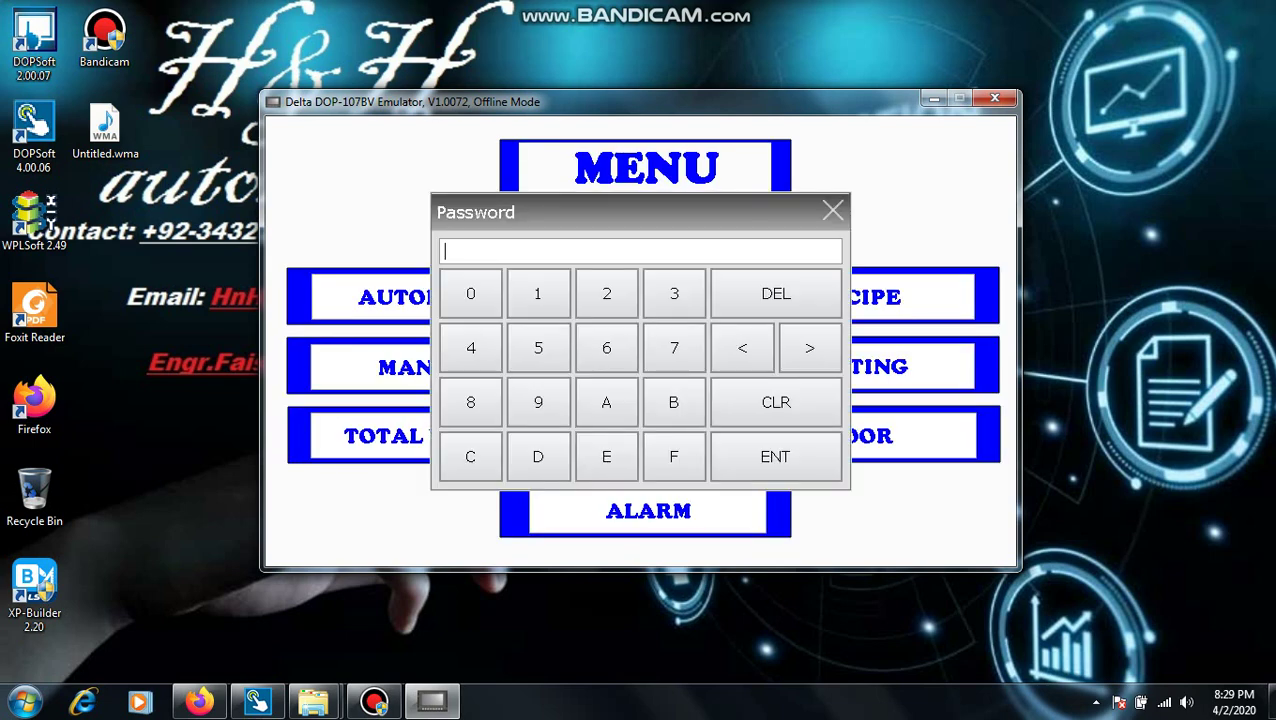
pyautogui.click(470, 347)
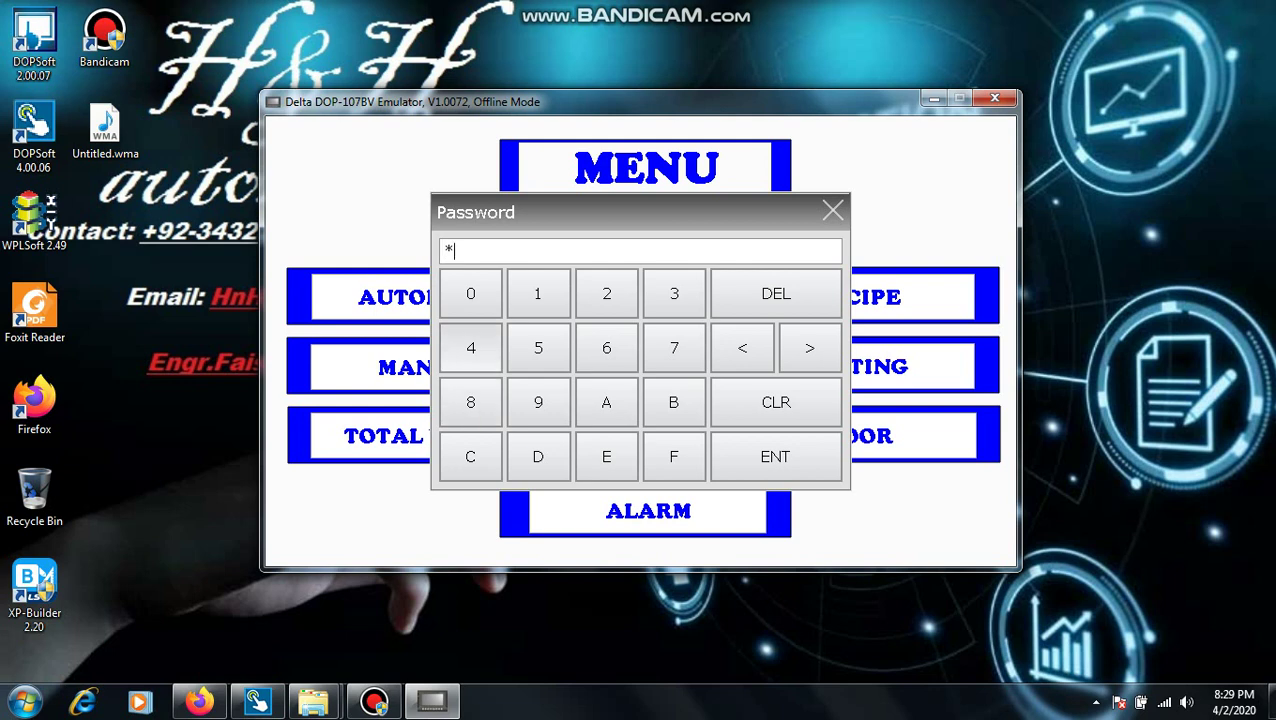
pyautogui.click(470, 347)
pyautogui.click(470, 347)
pyautogui.click(775, 456)
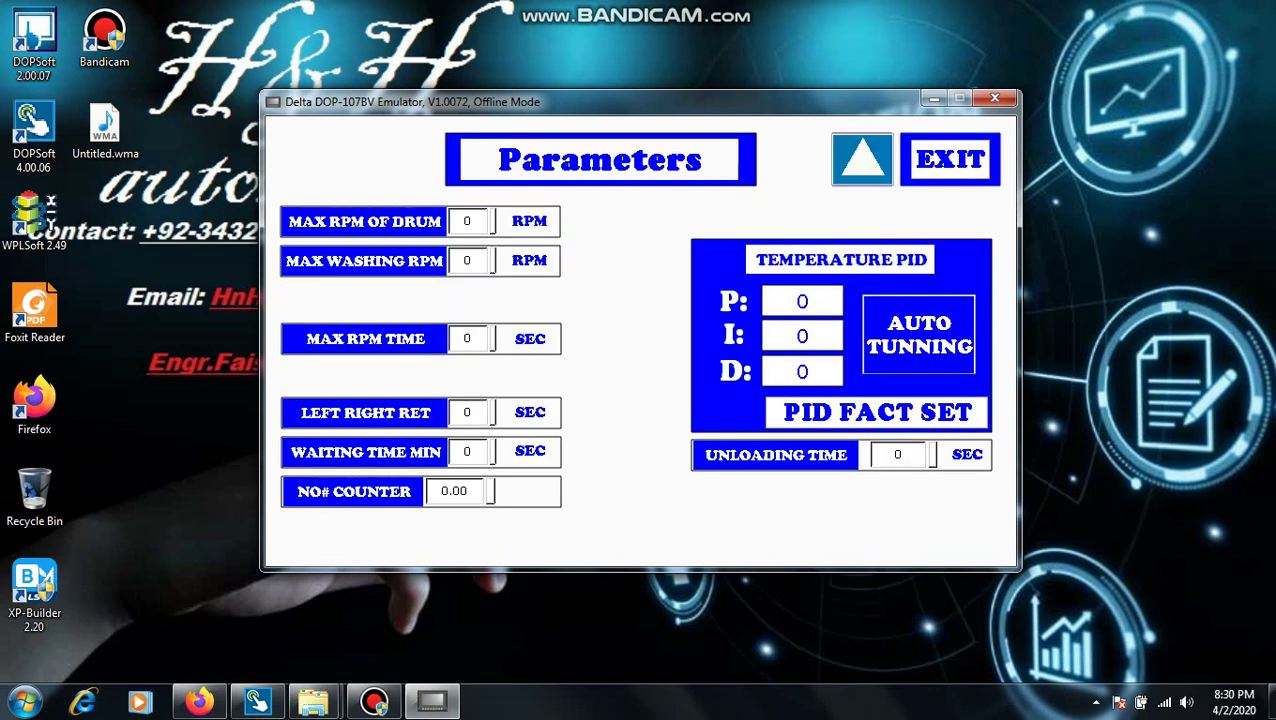
pyautogui.click(862, 159)
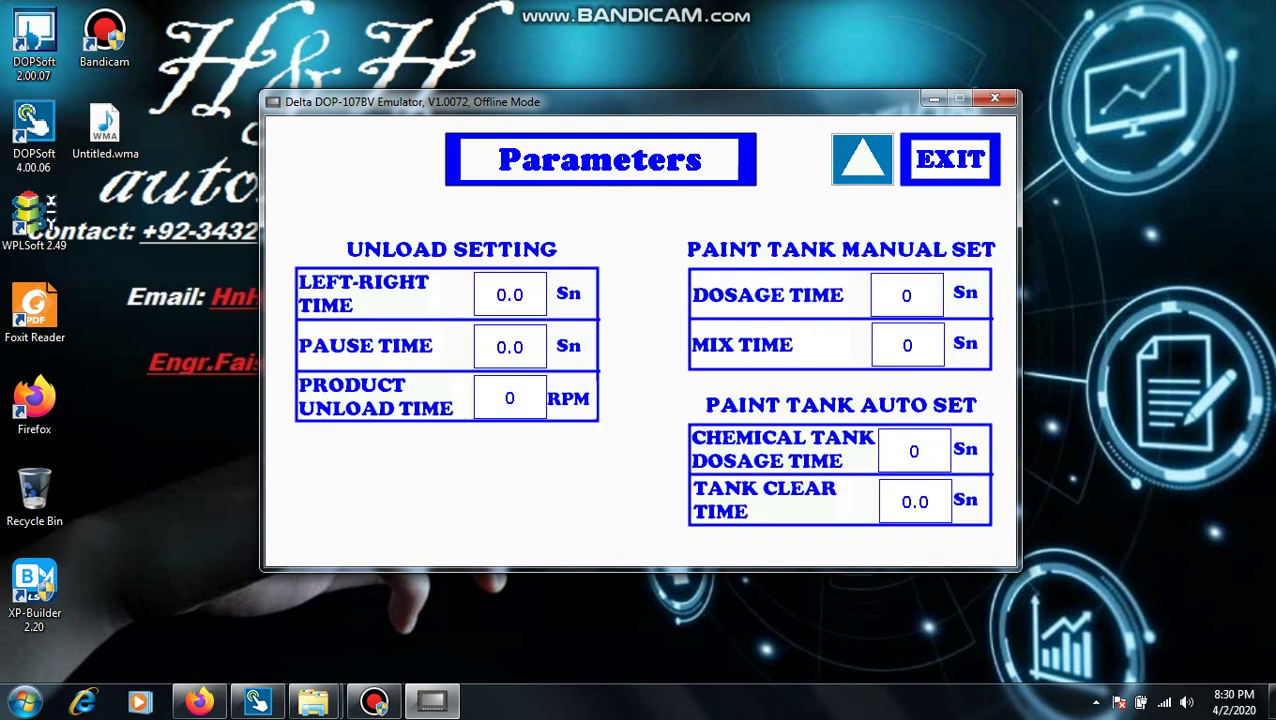
pyautogui.click(950, 159)
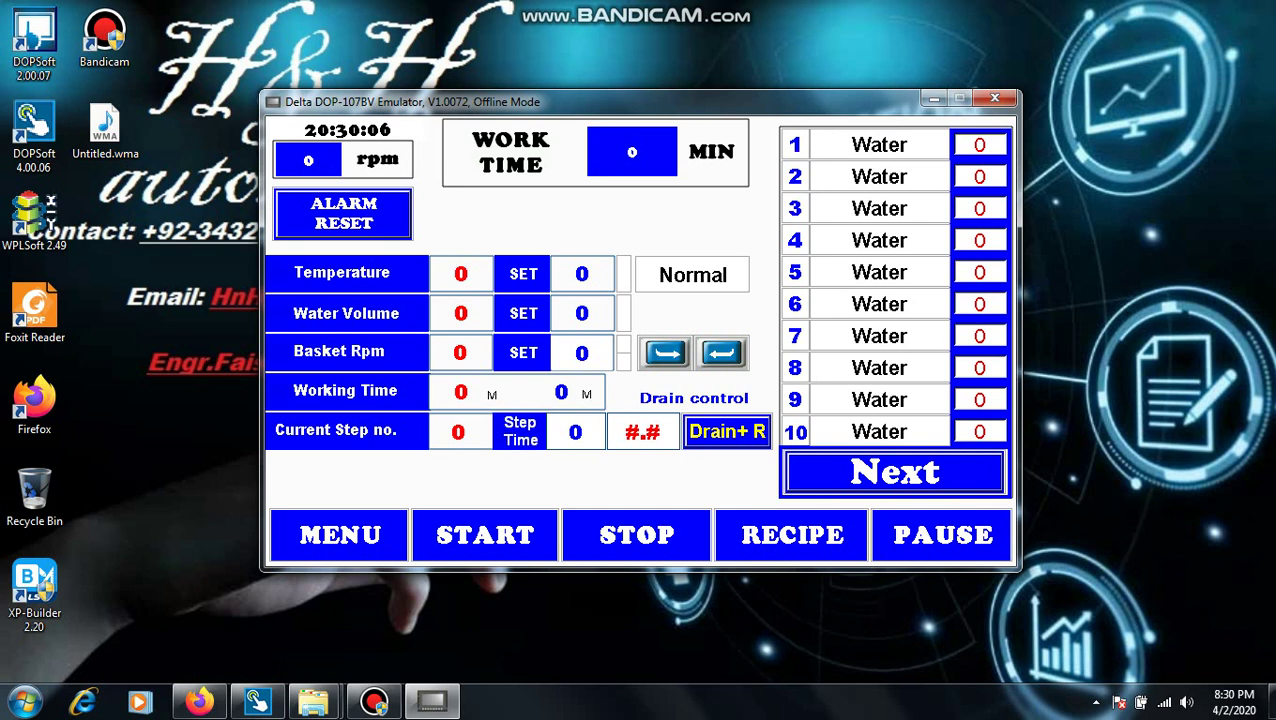
# Step: Go through the main menu to the Cup Transfer door screen and try the Door Open and Empty Goods commands
pyautogui.click(340, 535)
pyautogui.click(858, 436)
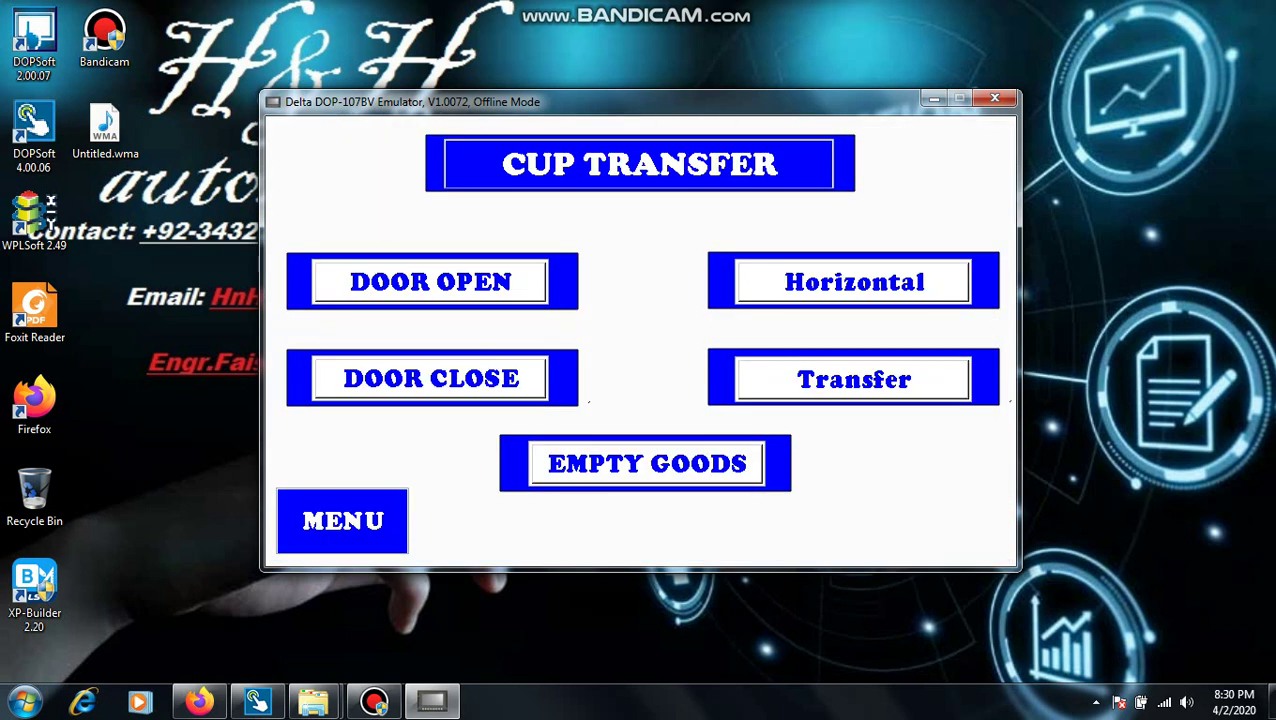
pyautogui.click(430, 282)
pyautogui.click(430, 282)
pyautogui.click(647, 464)
# Step: Return to the main menu and close the emulator to get back to the DOPSoft project
pyautogui.click(343, 521)
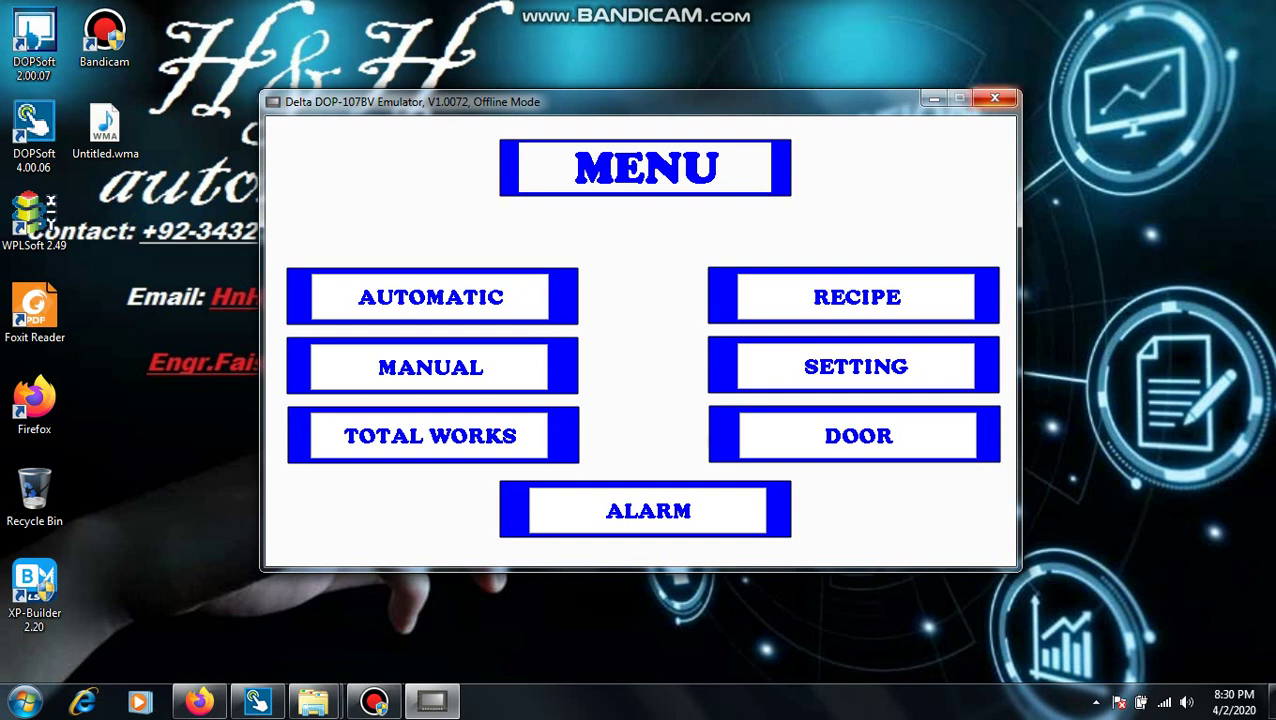
pyautogui.click(994, 98)
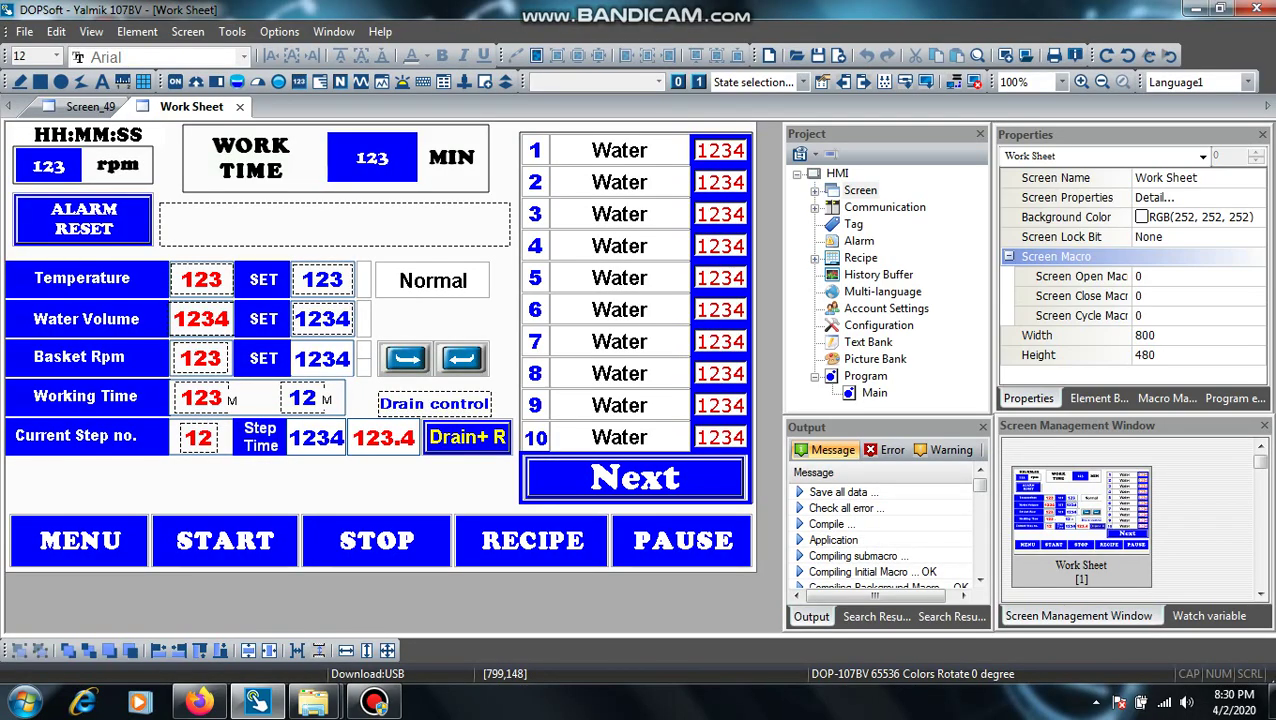